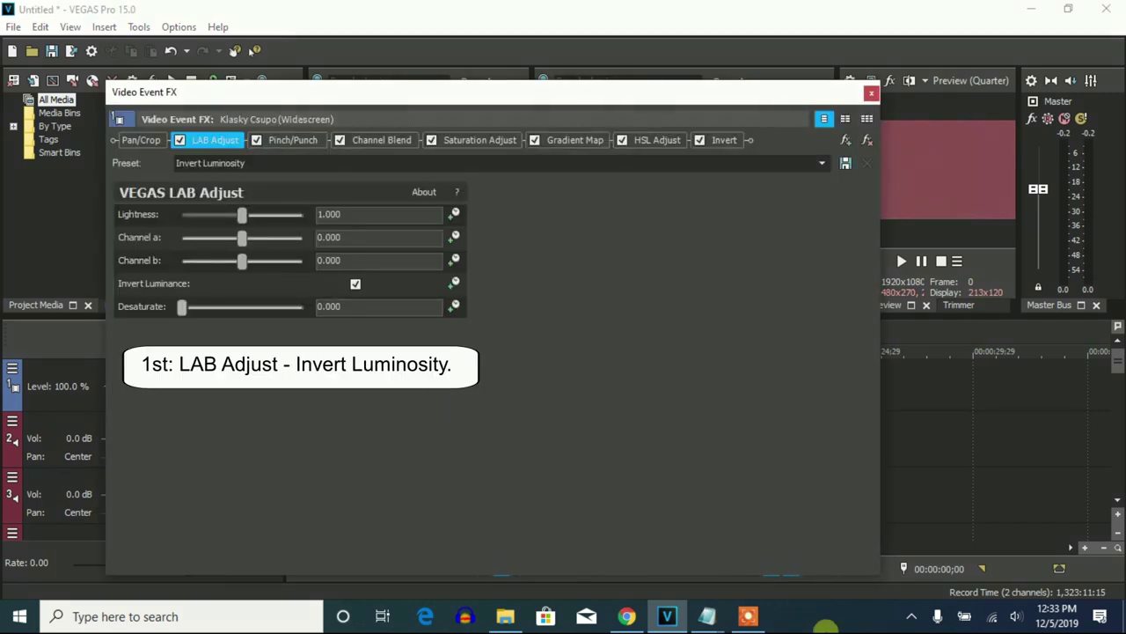
- Review the settings of the video event's effects from Pinch/Punch through Invert, including the Gradient Map's colour points, and close the effects window
click(297, 140)
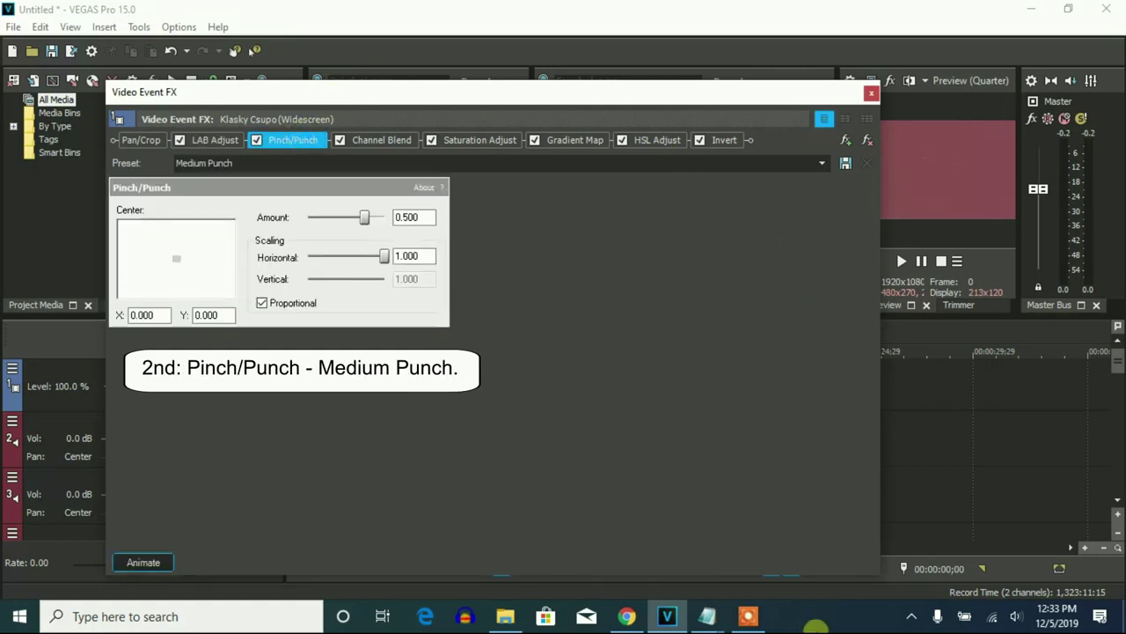
click(394, 132)
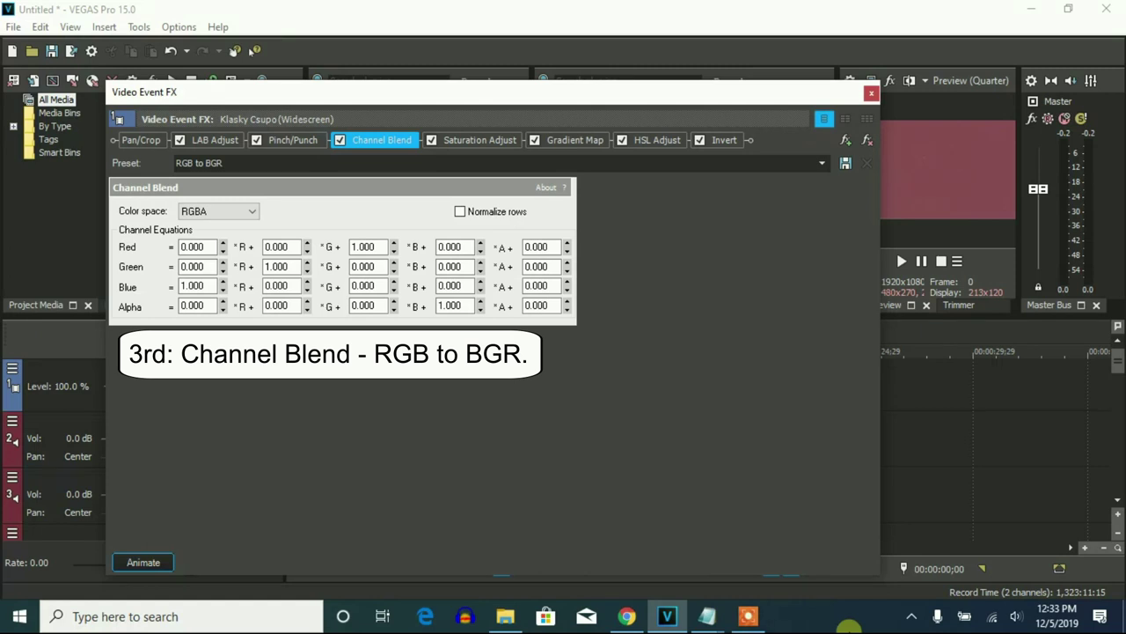
click(493, 141)
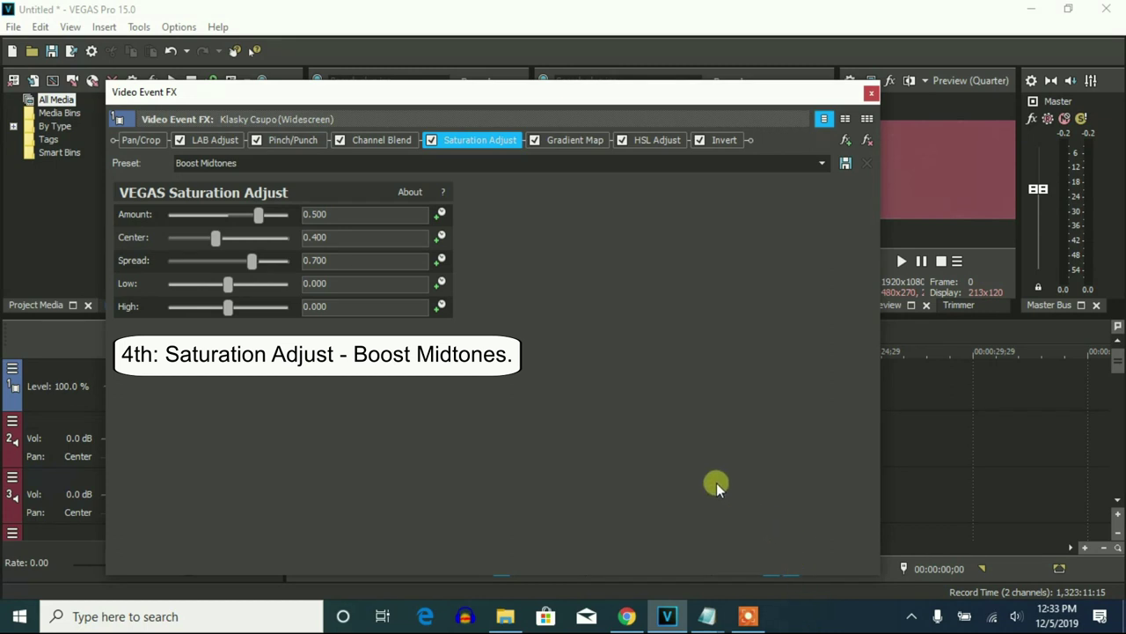
click(570, 142)
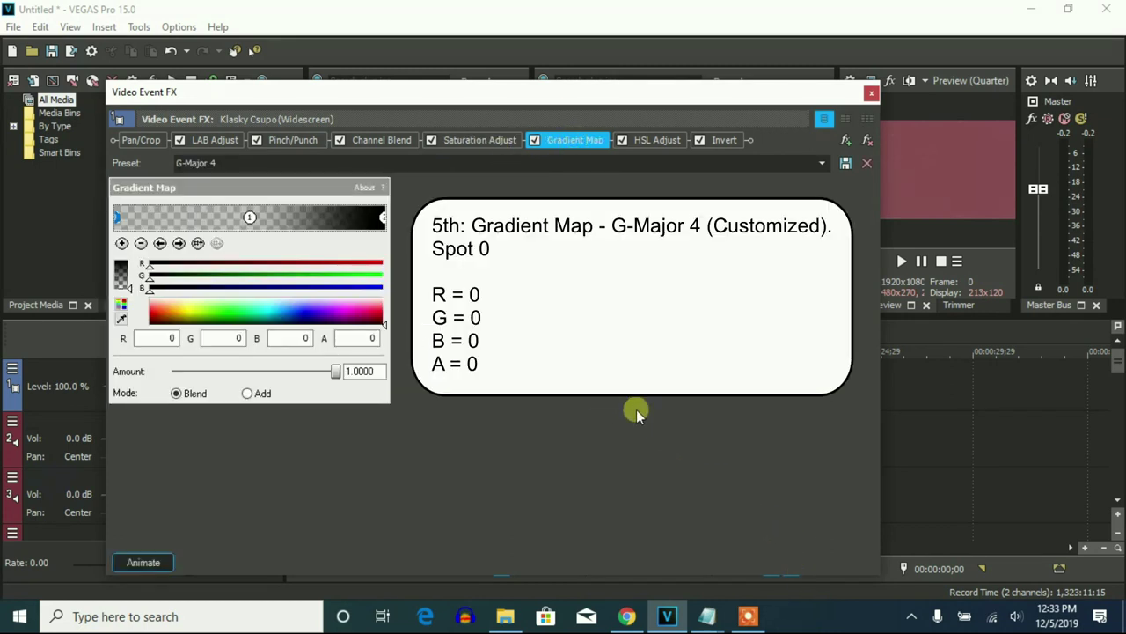
click(250, 218)
click(383, 218)
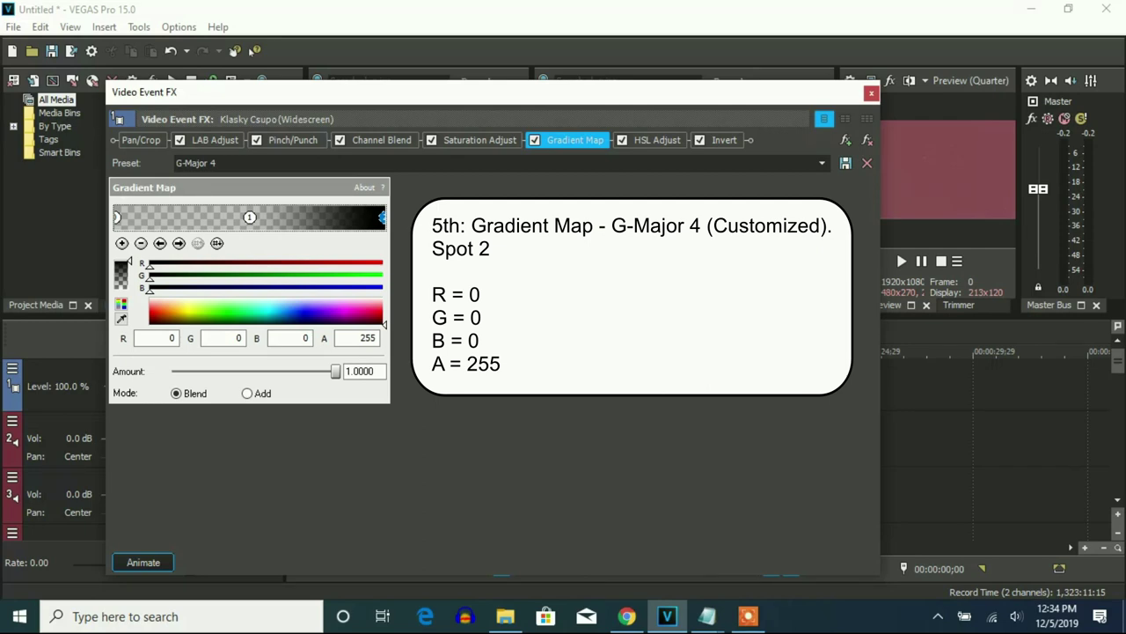
click(651, 139)
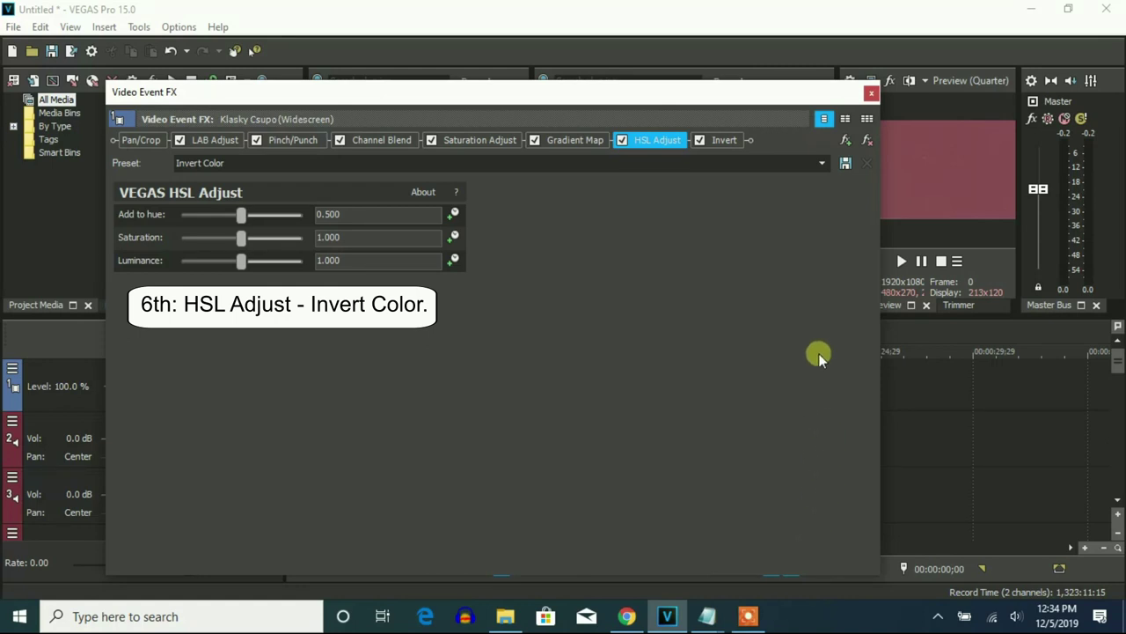
click(724, 141)
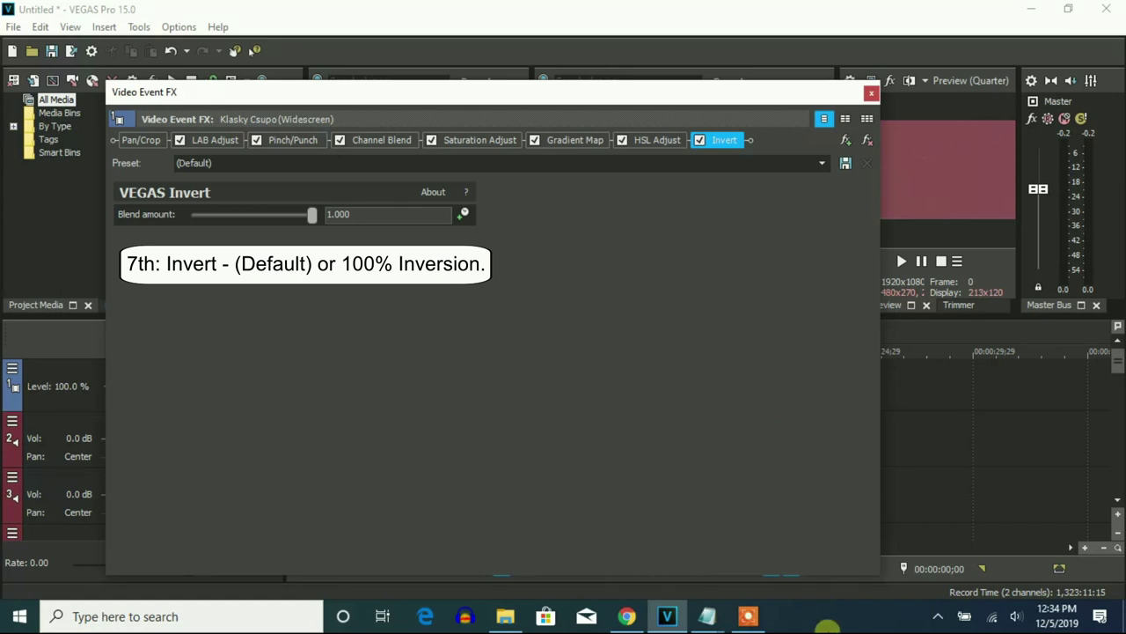
click(871, 94)
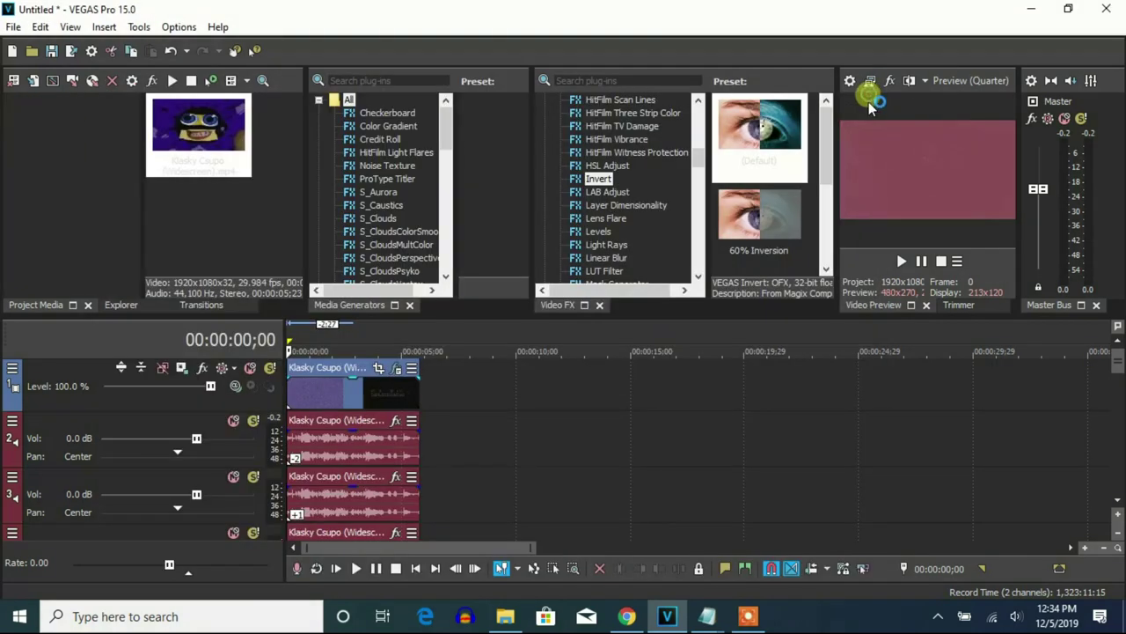
- Enlarge the timeline area and examine the time stretch and pitch shift properties of the audio events on tracks 2, 3 and 4
drag(469, 315, 473, 260)
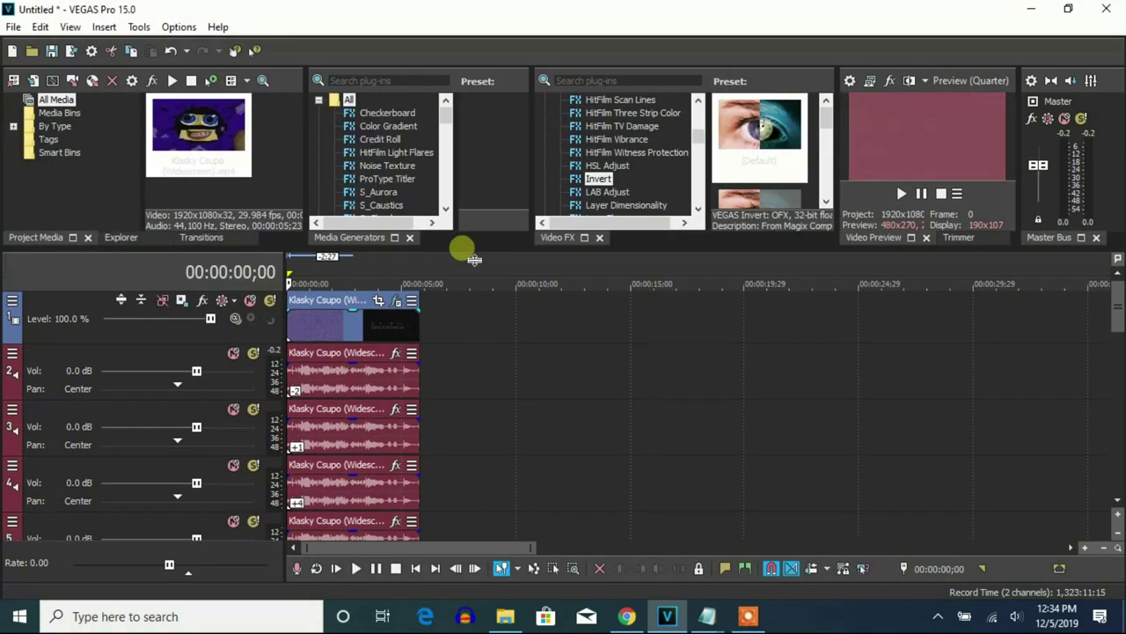
right_click(416, 365)
click(482, 591)
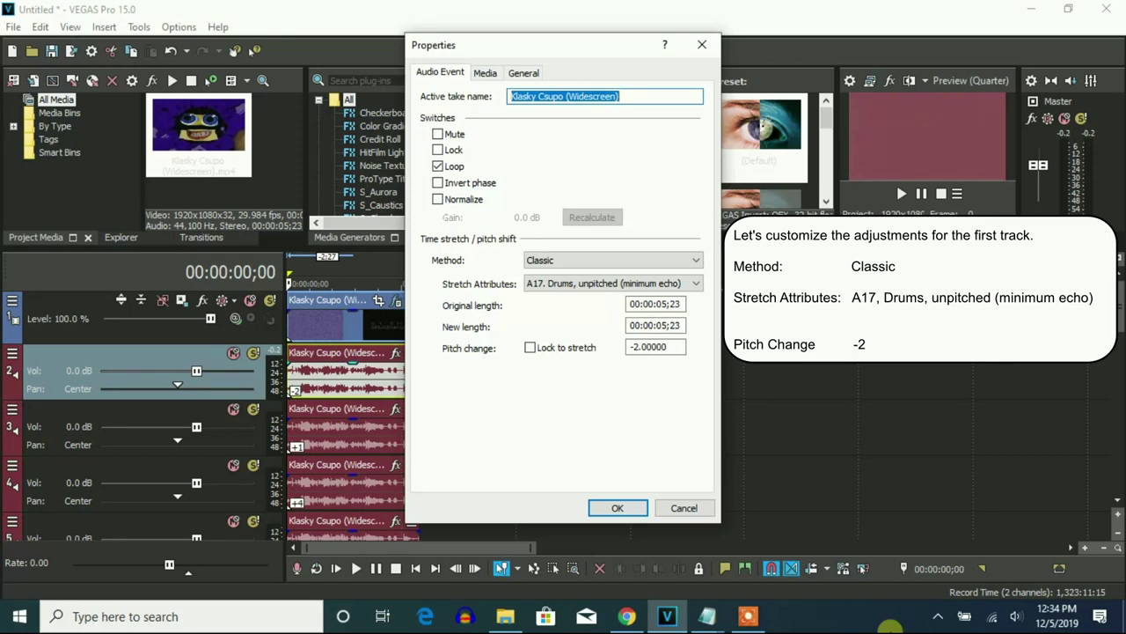
click(618, 508)
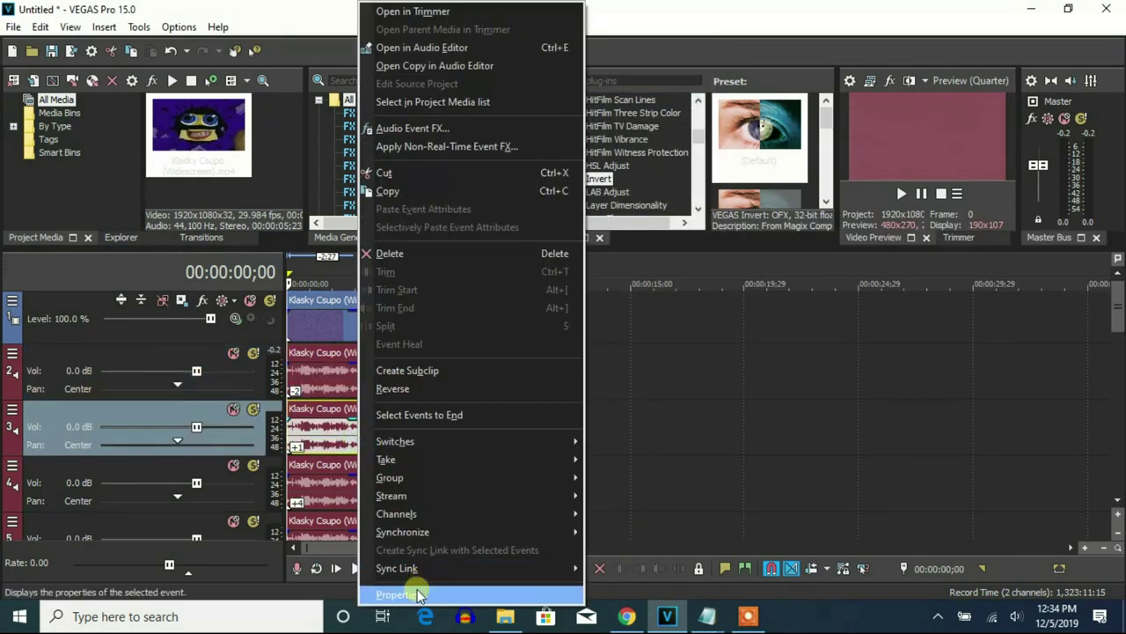
click(409, 592)
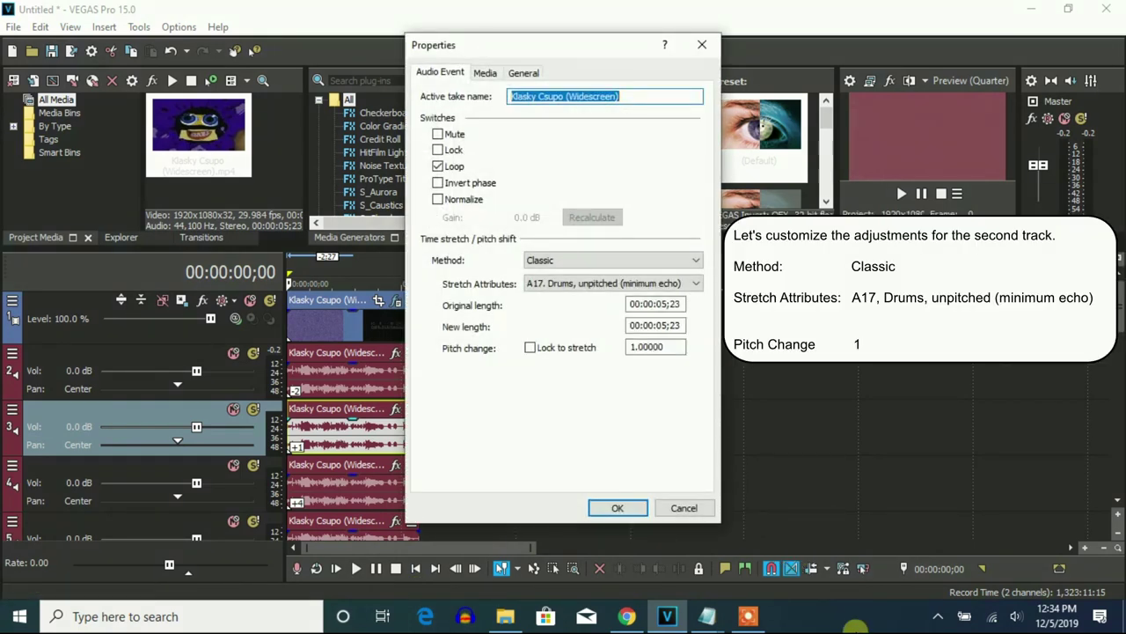
click(618, 508)
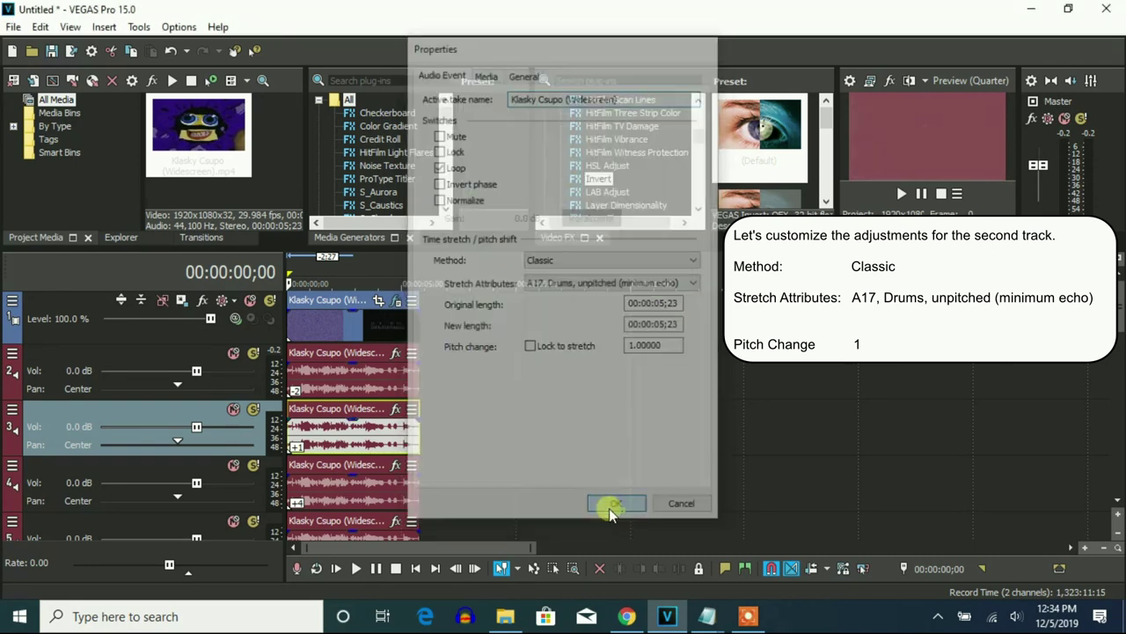
click(409, 592)
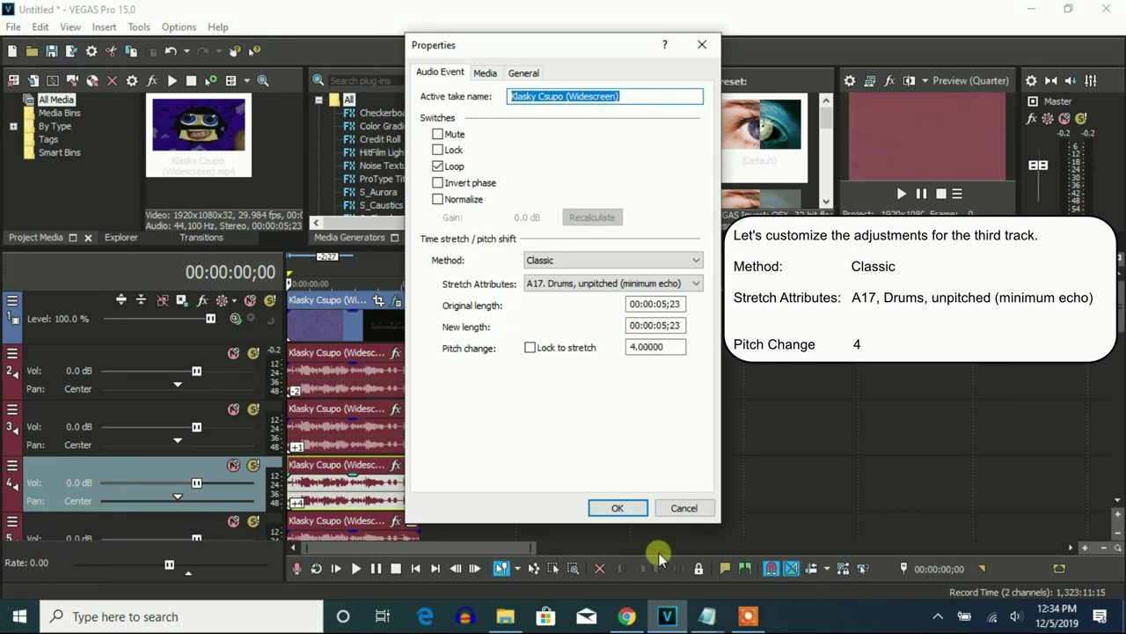
click(618, 508)
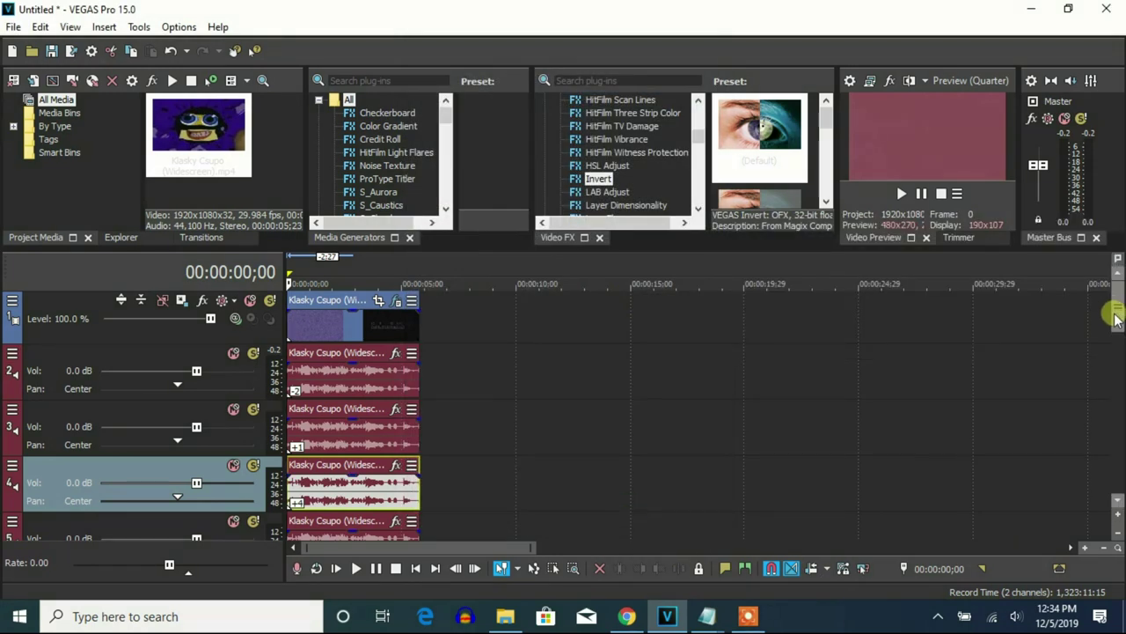
- Examine the time stretch and pitch shift properties of the audio events on tracks 5 and 6
drag(1114, 315, 1114, 340)
right_click(392, 388)
click(437, 594)
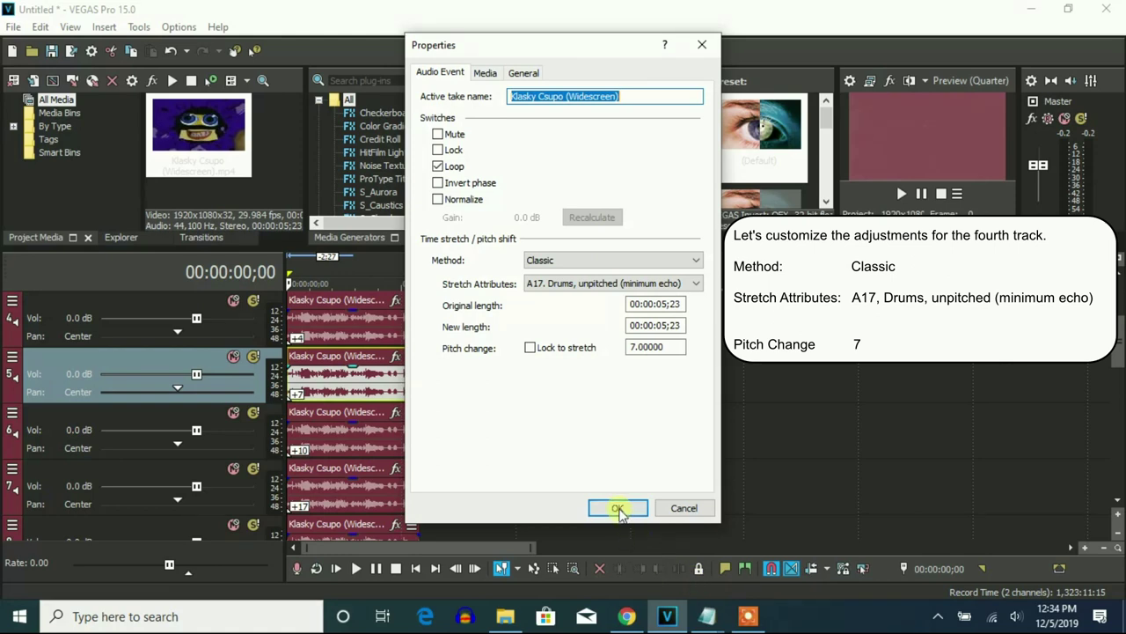
click(618, 508)
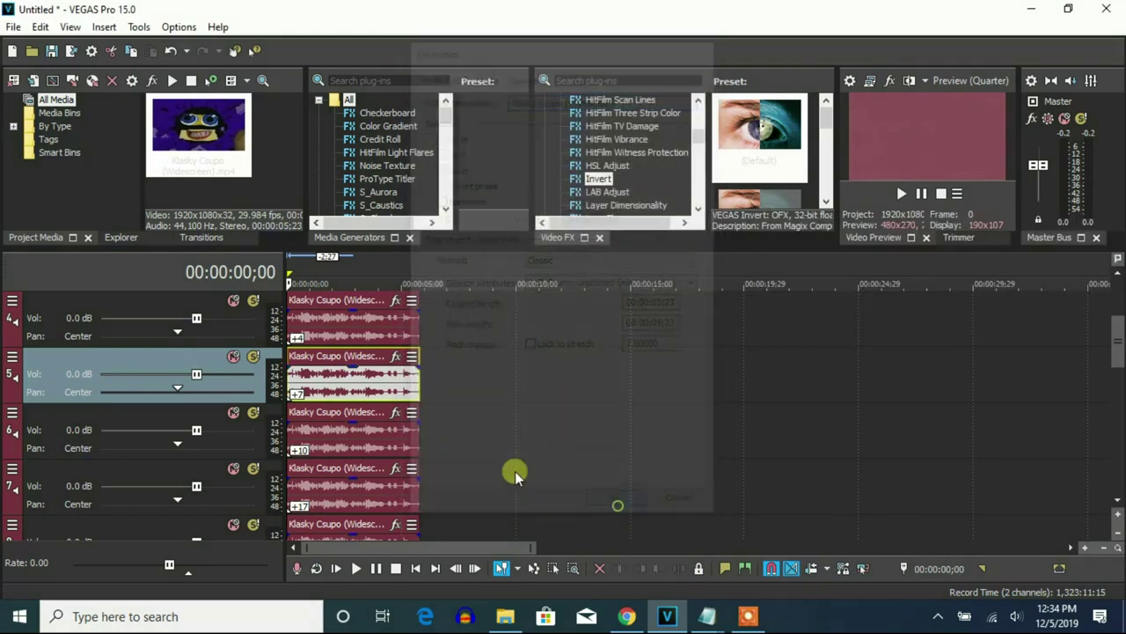
right_click(397, 436)
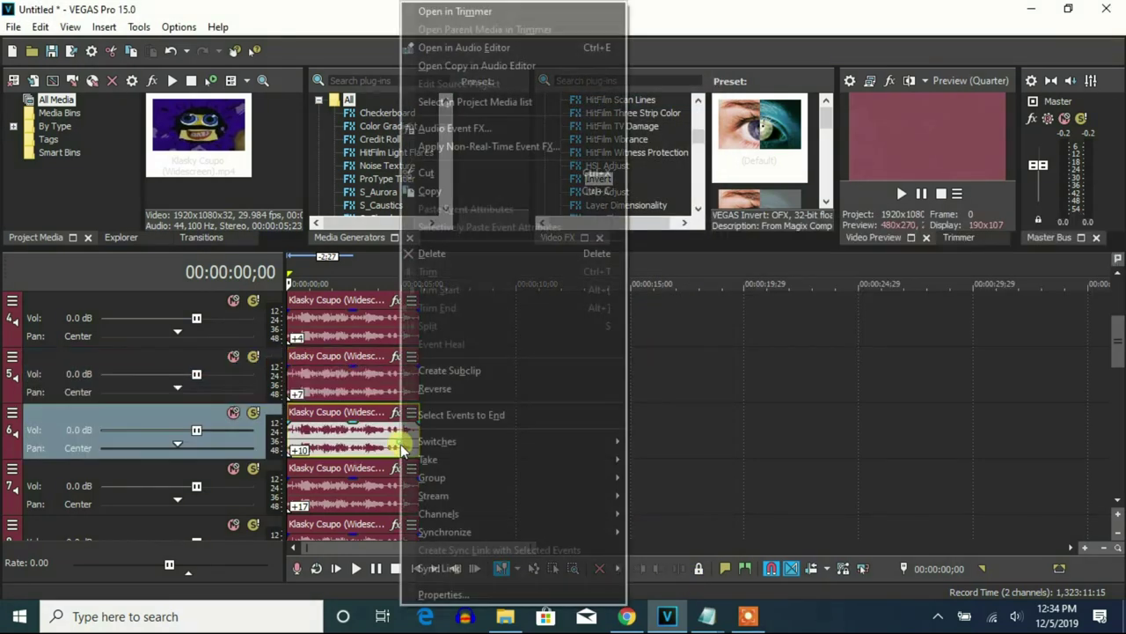
click(437, 594)
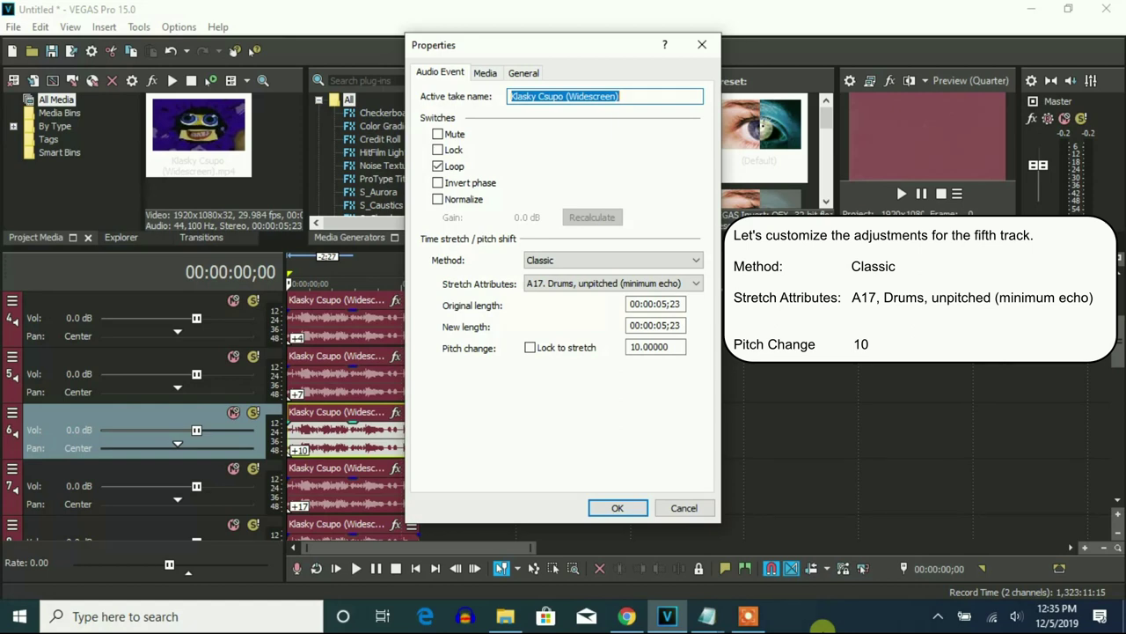
click(617, 508)
- Examine the time stretch and pitch shift properties of the audio events on tracks 7 and 8
right_click(412, 503)
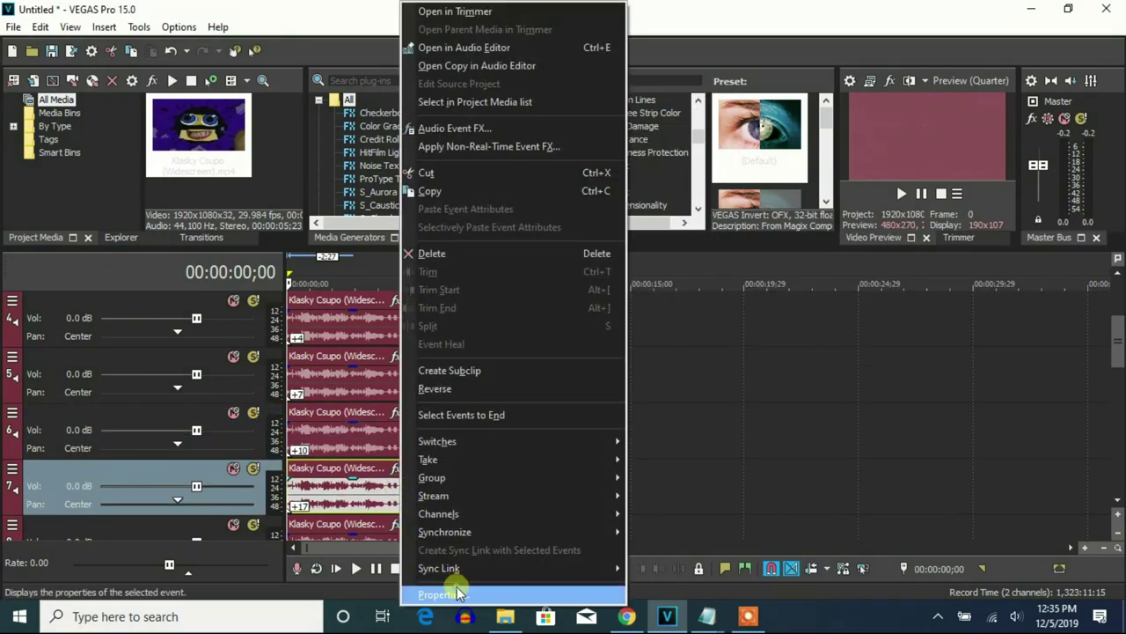
click(429, 593)
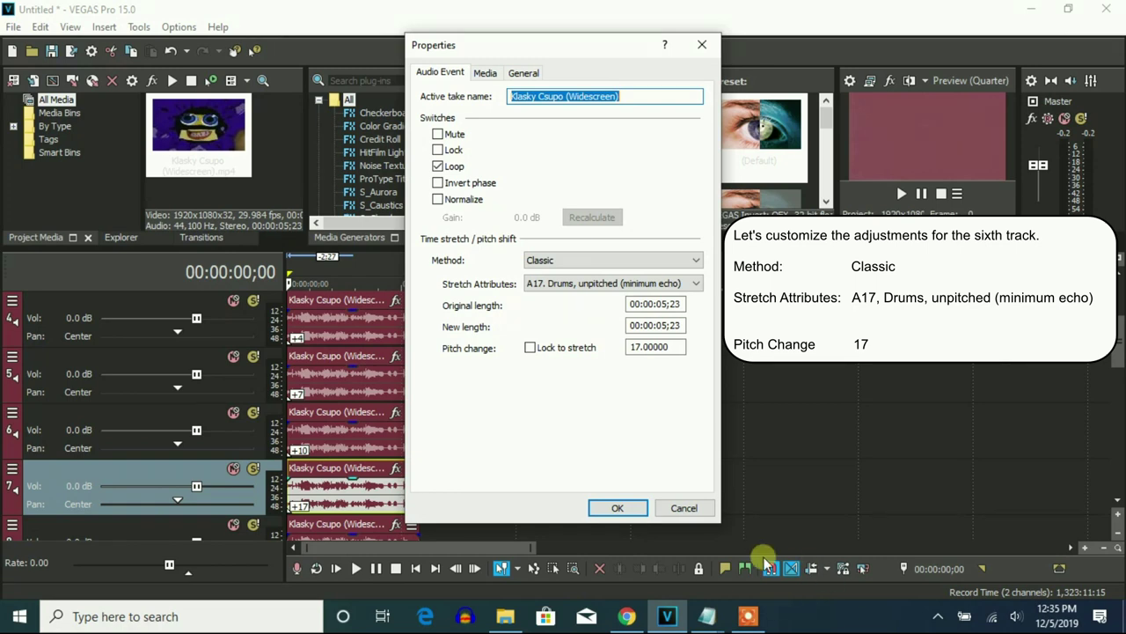
click(618, 508)
click(355, 526)
right_click(355, 526)
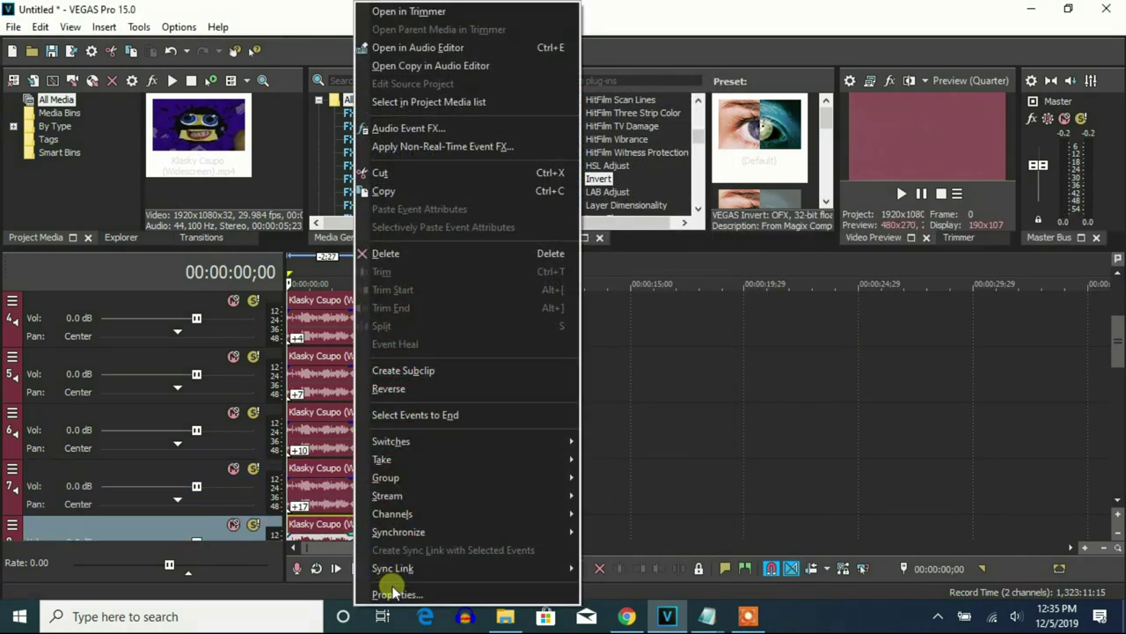
click(390, 591)
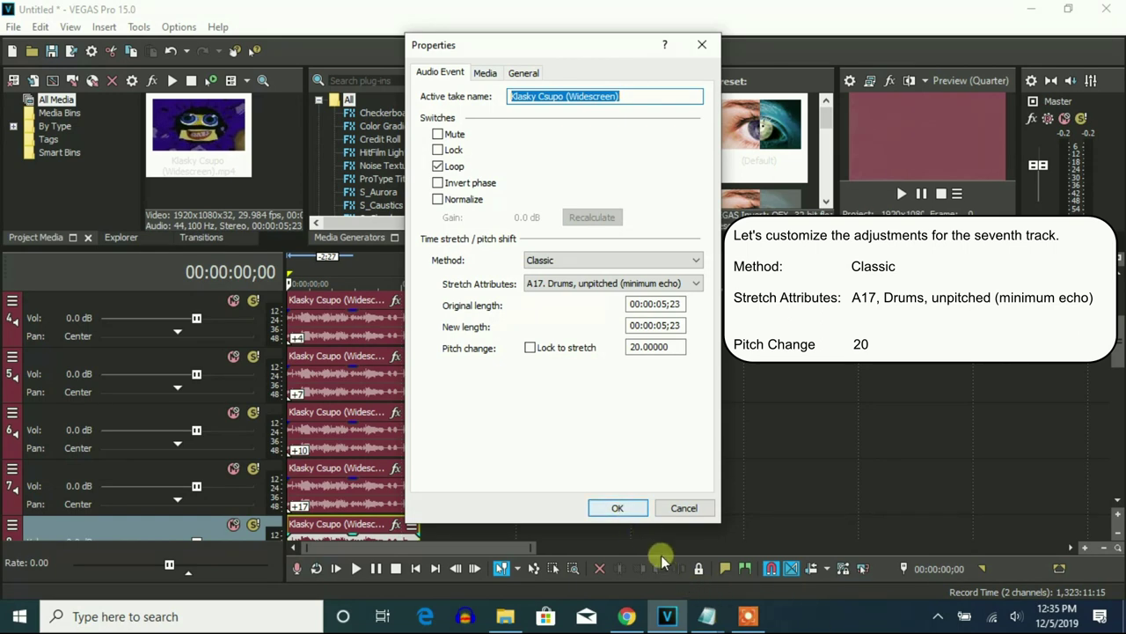
click(619, 508)
- Examine the time stretch and pitch shift properties of the audio events on tracks 9 and 10
drag(1118, 343, 1119, 390)
right_click(331, 372)
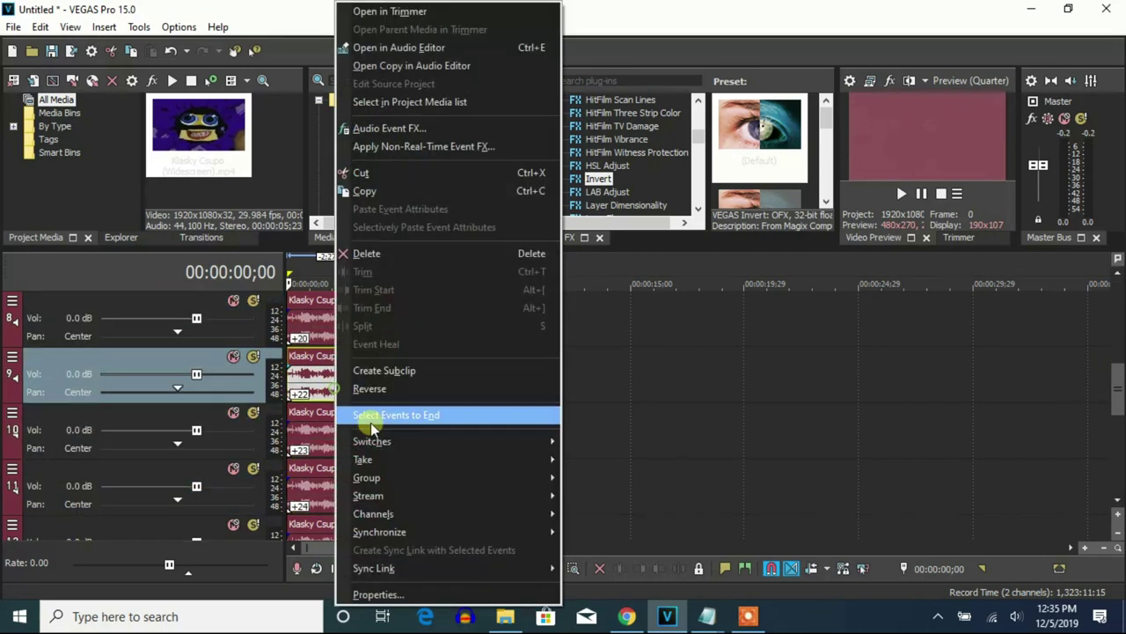
click(425, 594)
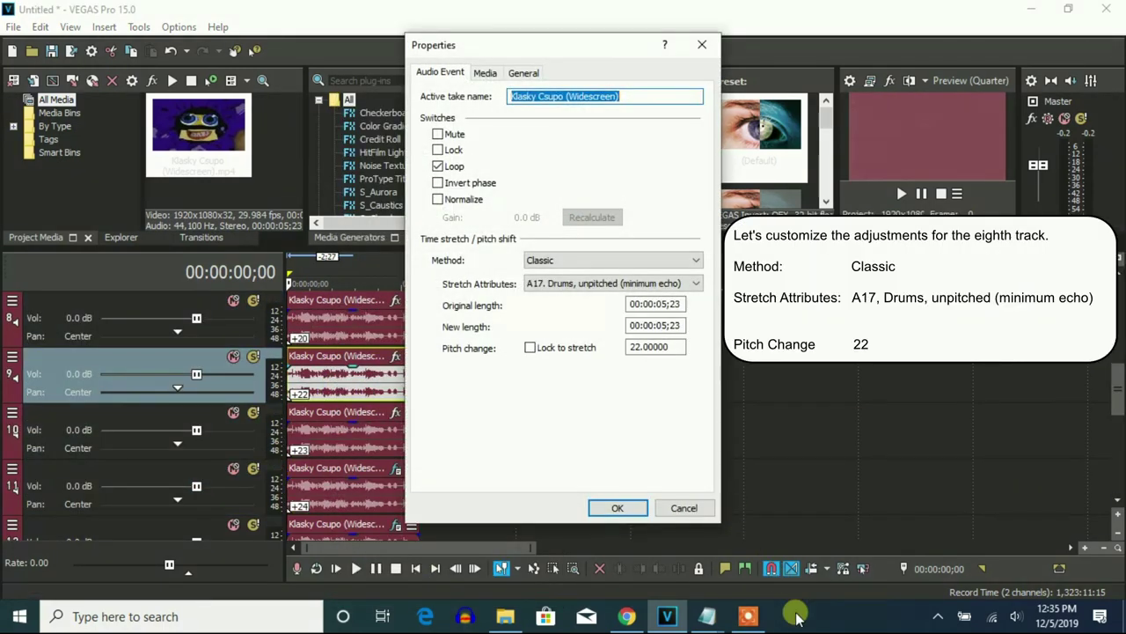
click(618, 509)
right_click(331, 428)
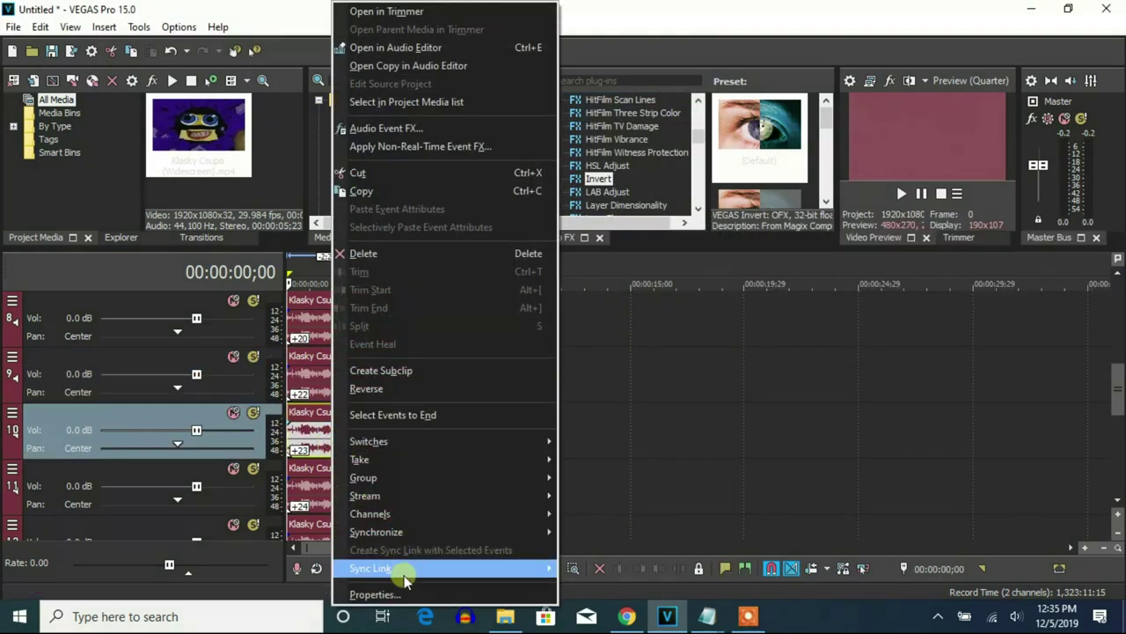
click(396, 595)
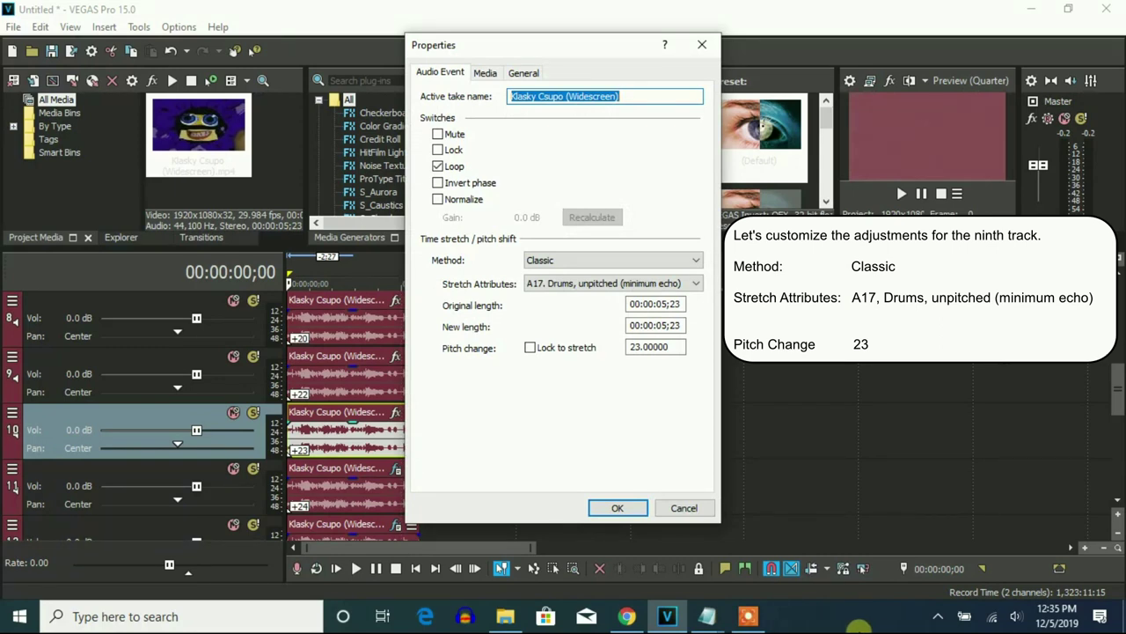
click(618, 509)
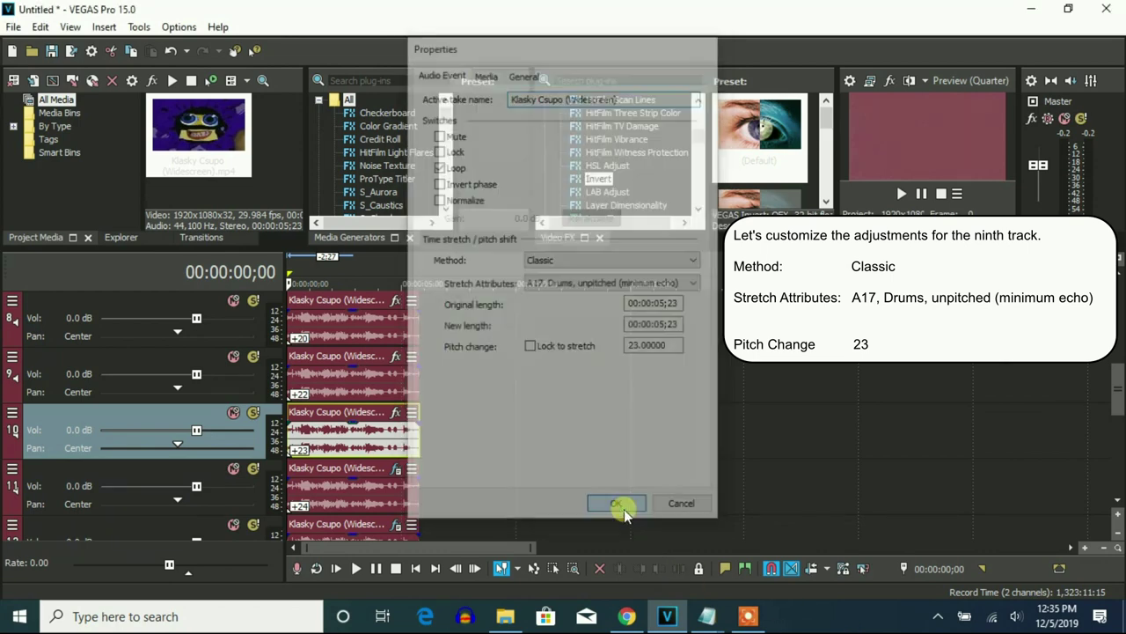
- Examine the pitch properties of the audio event on track 11 and the settings of its Pitch Shift effect
right_click(387, 498)
click(452, 594)
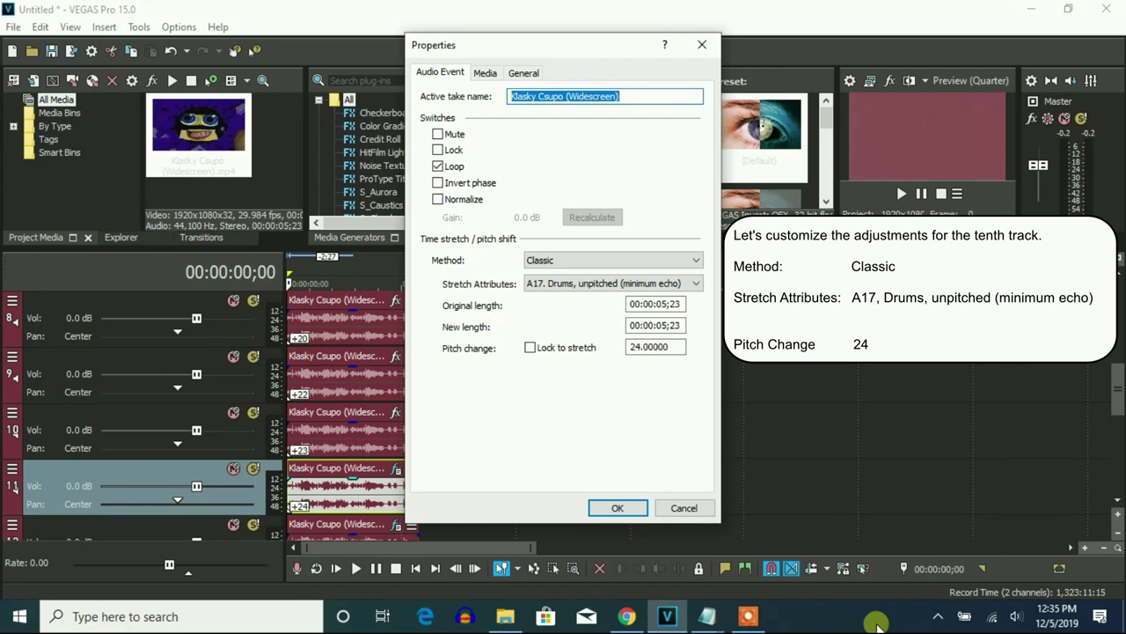
click(612, 514)
click(396, 468)
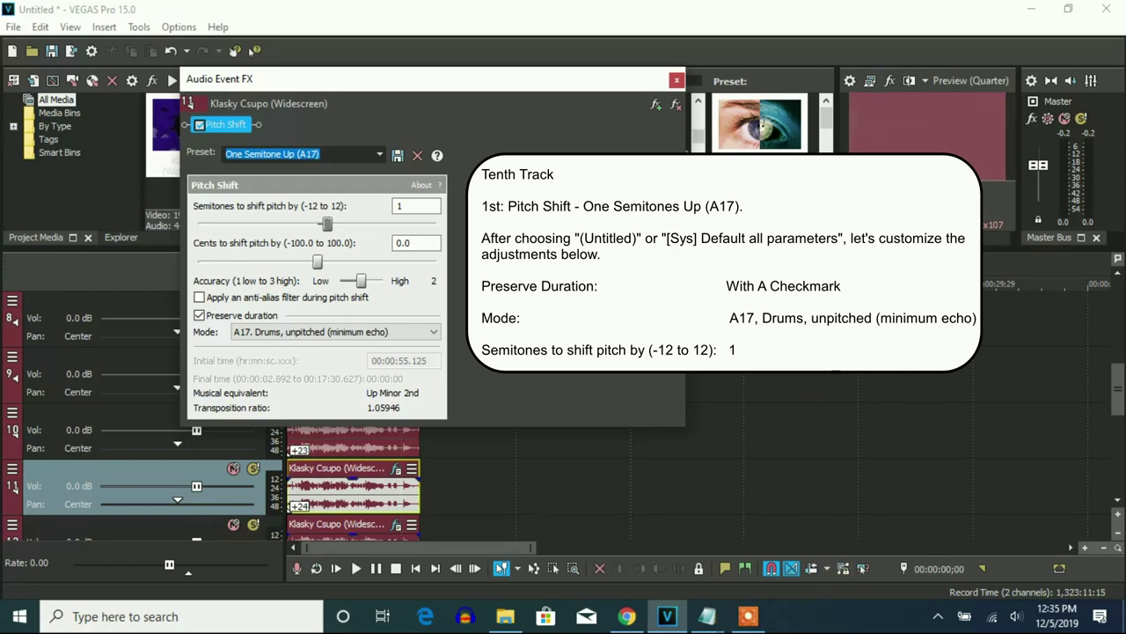
click(676, 81)
- Examine the pitch properties of the audio event on track 12 and the settings of its Pitch Shift effect
drag(1119, 373, 1119, 419)
right_click(397, 389)
click(440, 593)
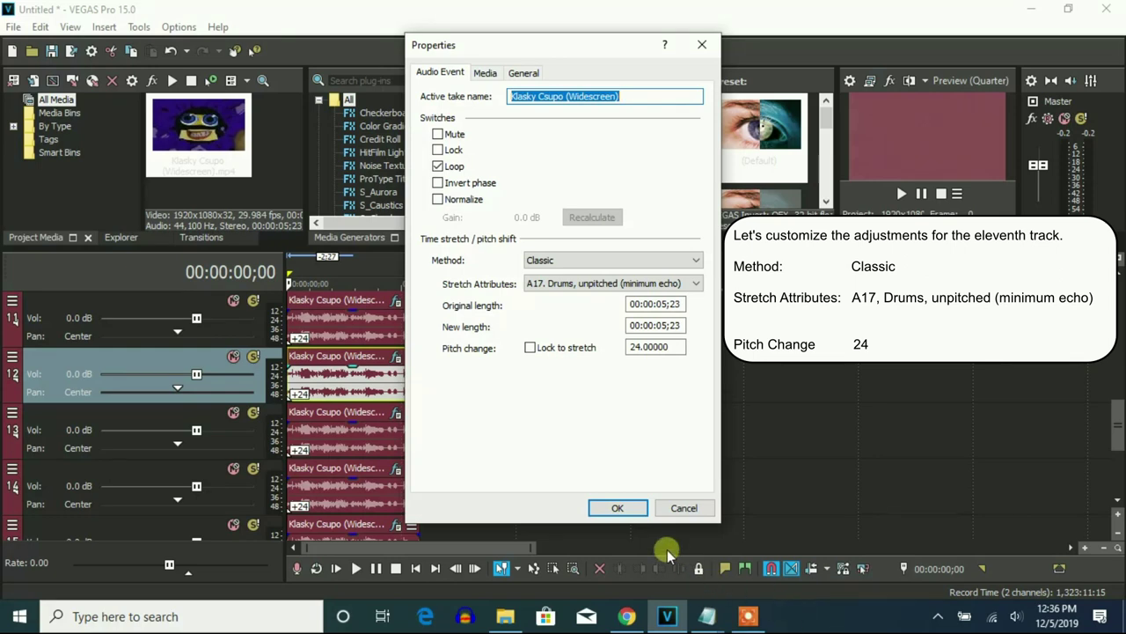
click(617, 508)
click(397, 356)
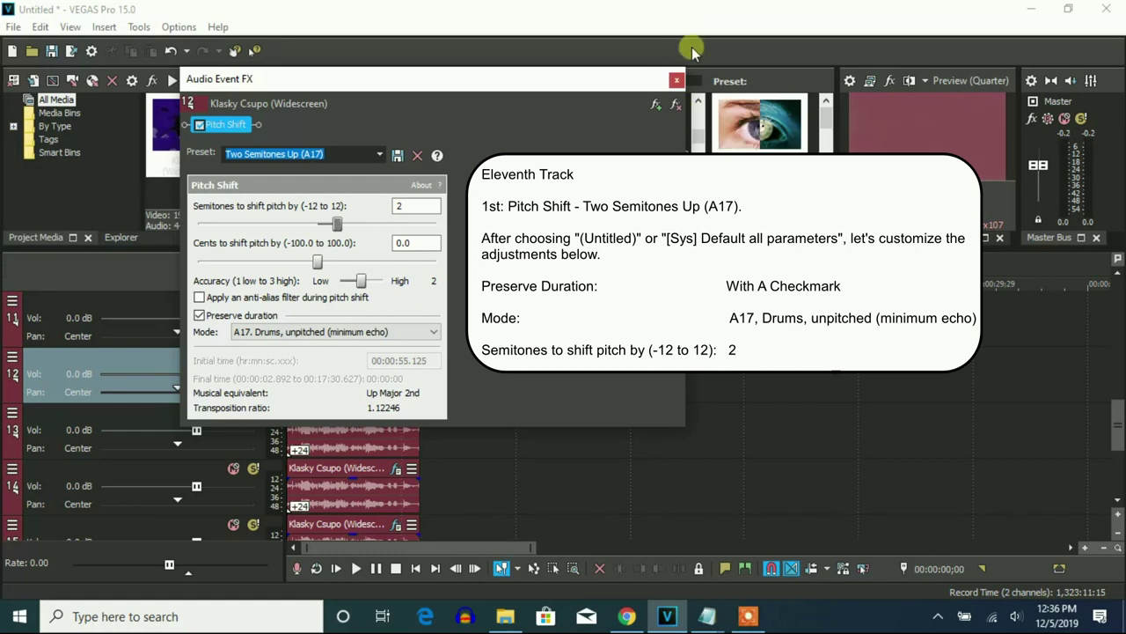
click(676, 80)
- Examine the pitch properties of the audio event on track 13 and the settings of its Pitch Shift effect
right_click(410, 433)
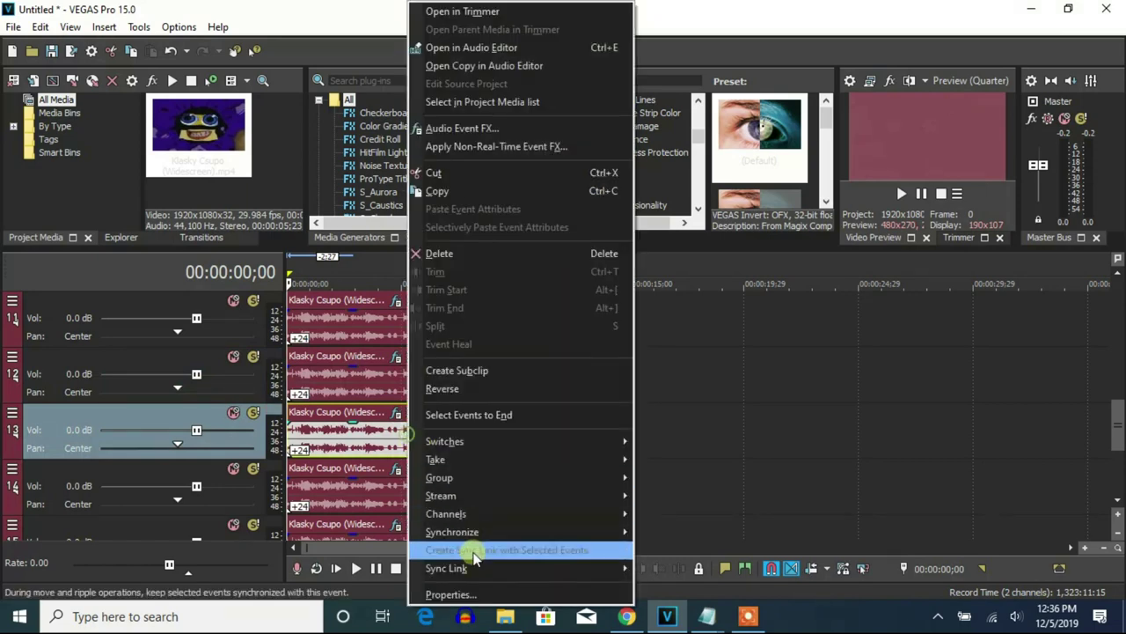
click(451, 594)
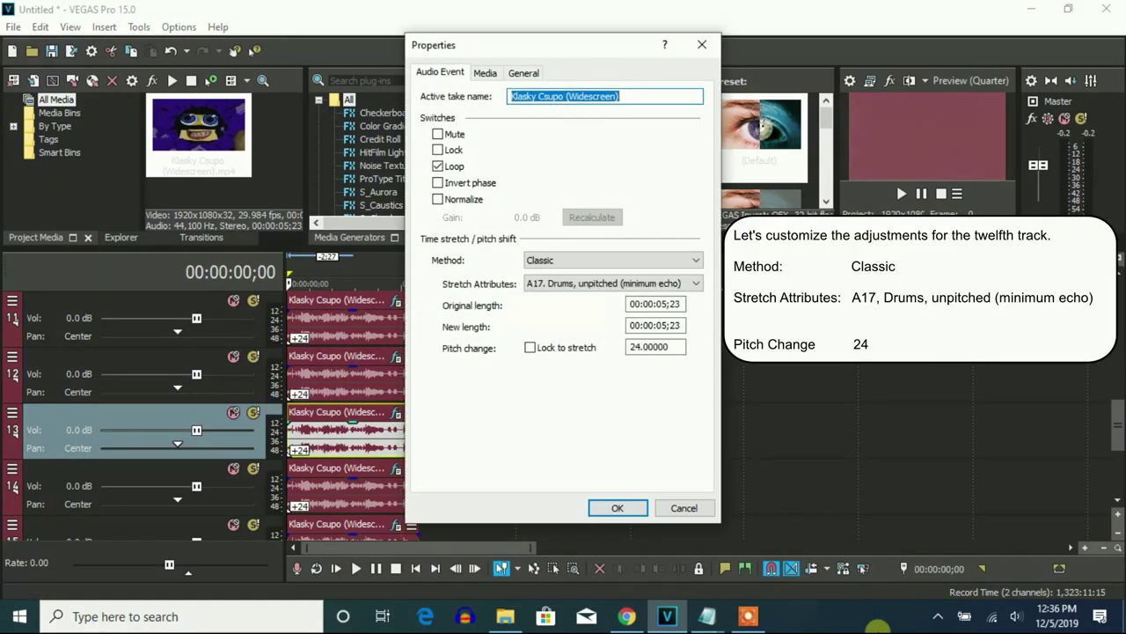
click(617, 510)
click(397, 413)
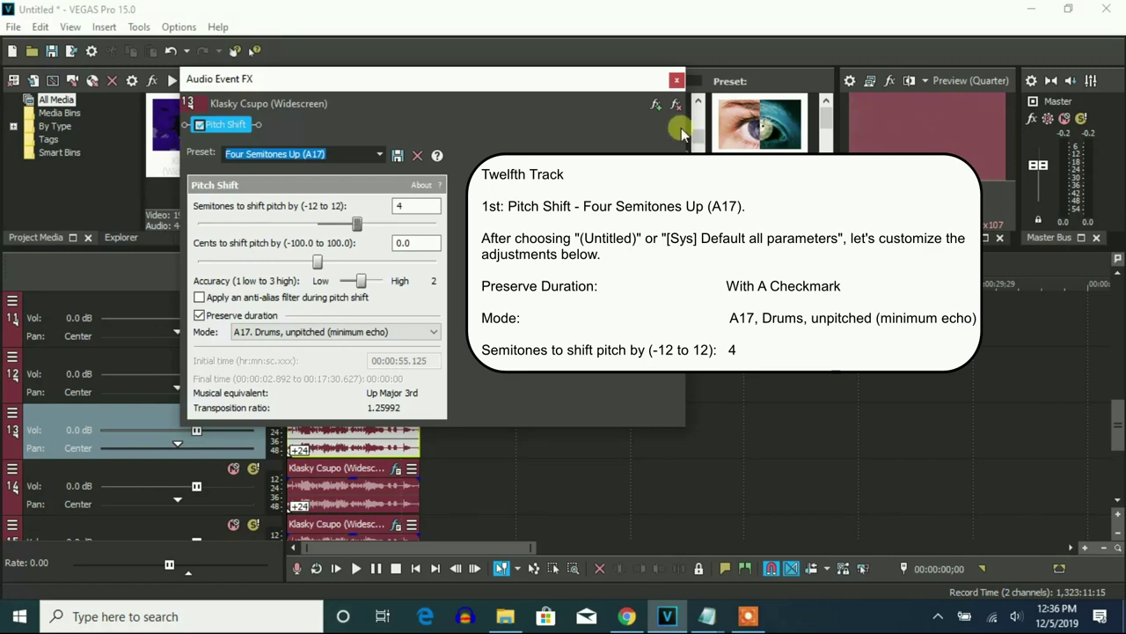
- Examine the pitch properties of the audio event on track 14 and the settings of its Pitch Shift effect
click(677, 80)
right_click(402, 490)
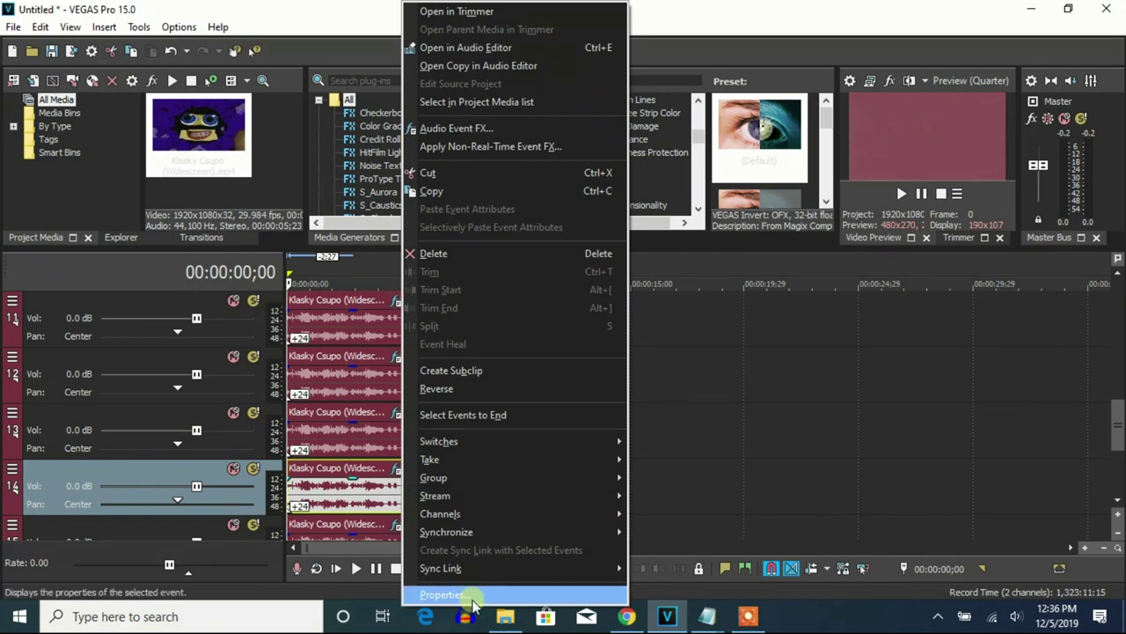
click(440, 599)
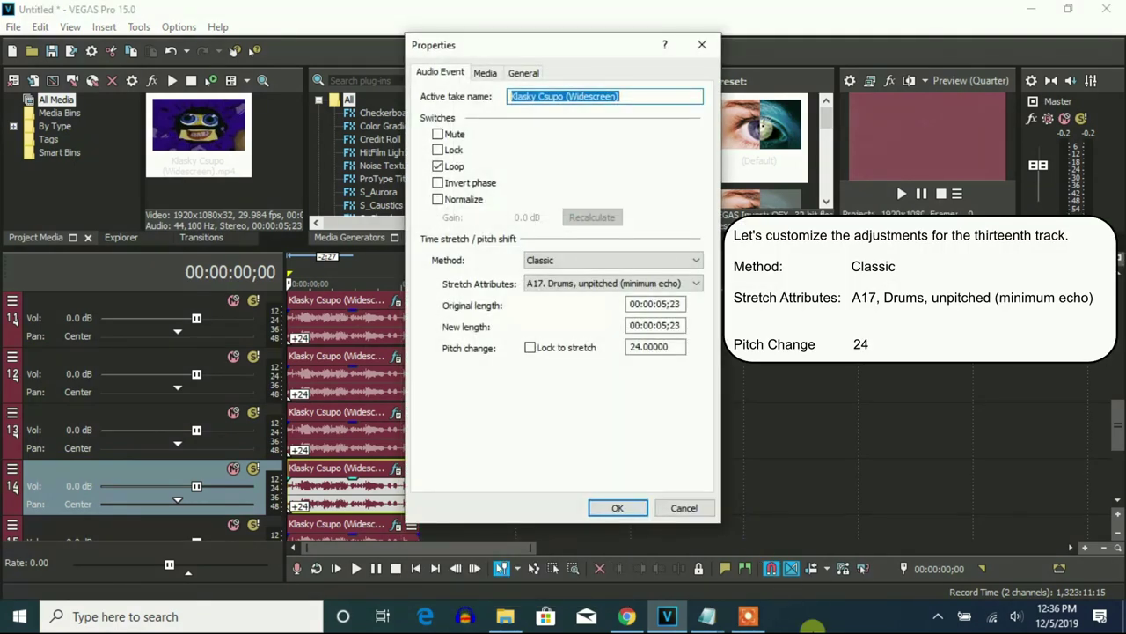
click(616, 508)
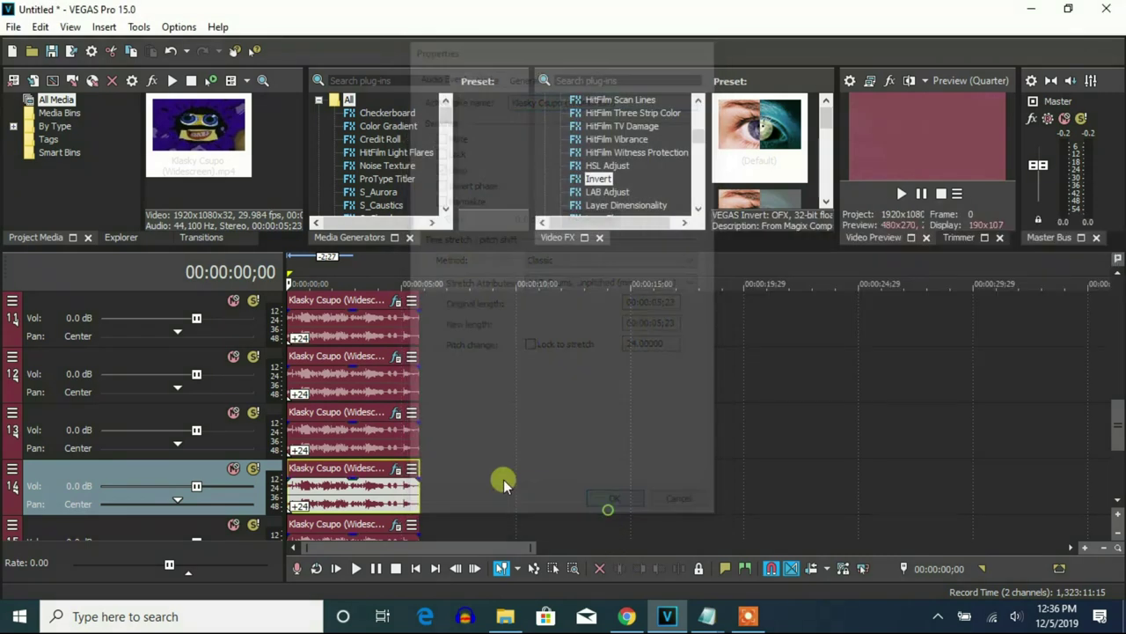
click(395, 471)
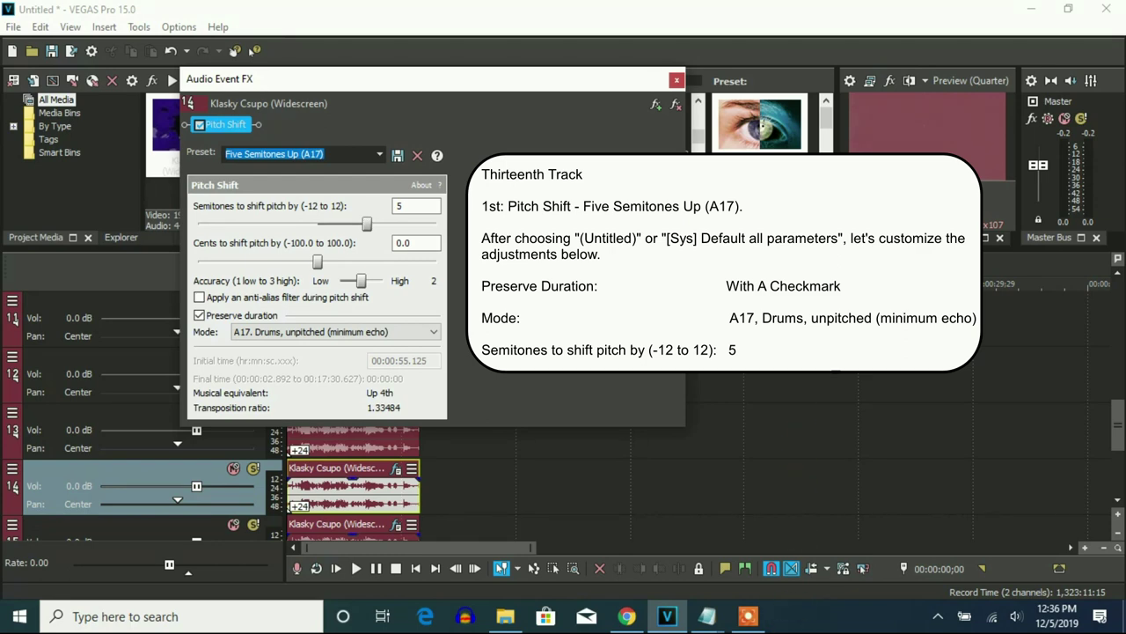
click(676, 86)
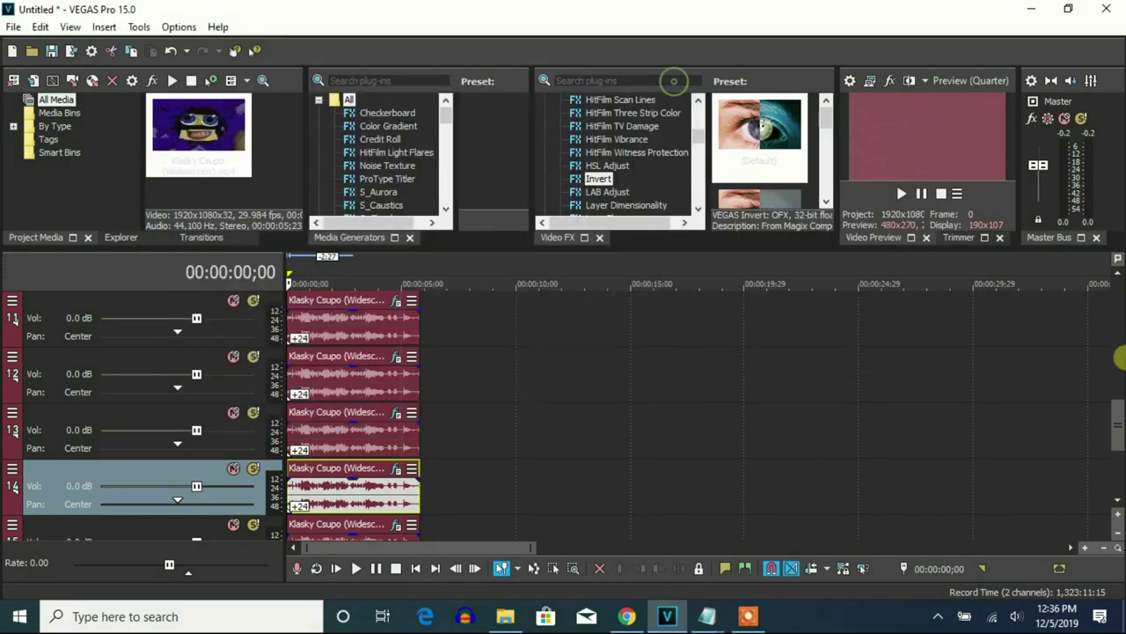
- Examine the pitch properties of the audio event on track 15 and the settings of its Pitch Shift effect
scroll(1010, 438, down, 3)
right_click(398, 369)
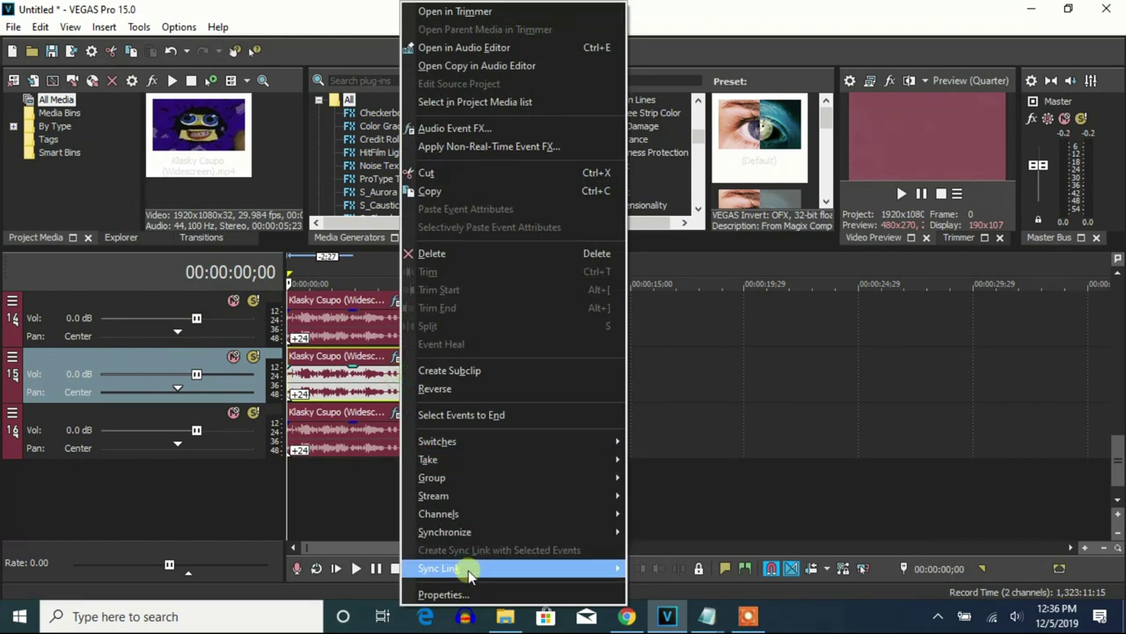
click(467, 568)
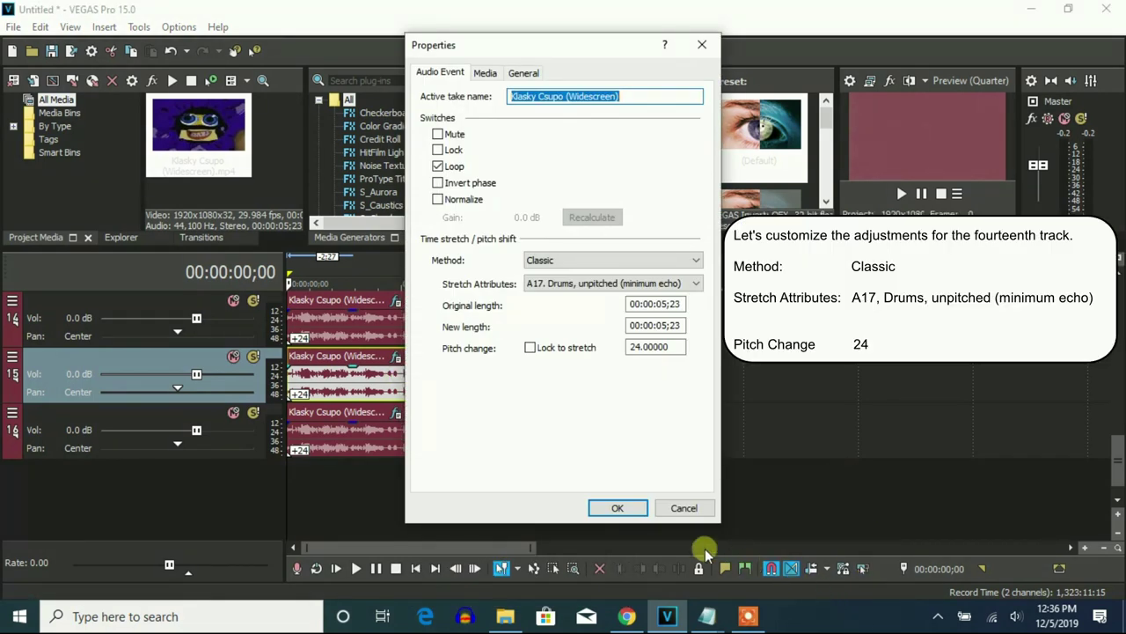
click(617, 508)
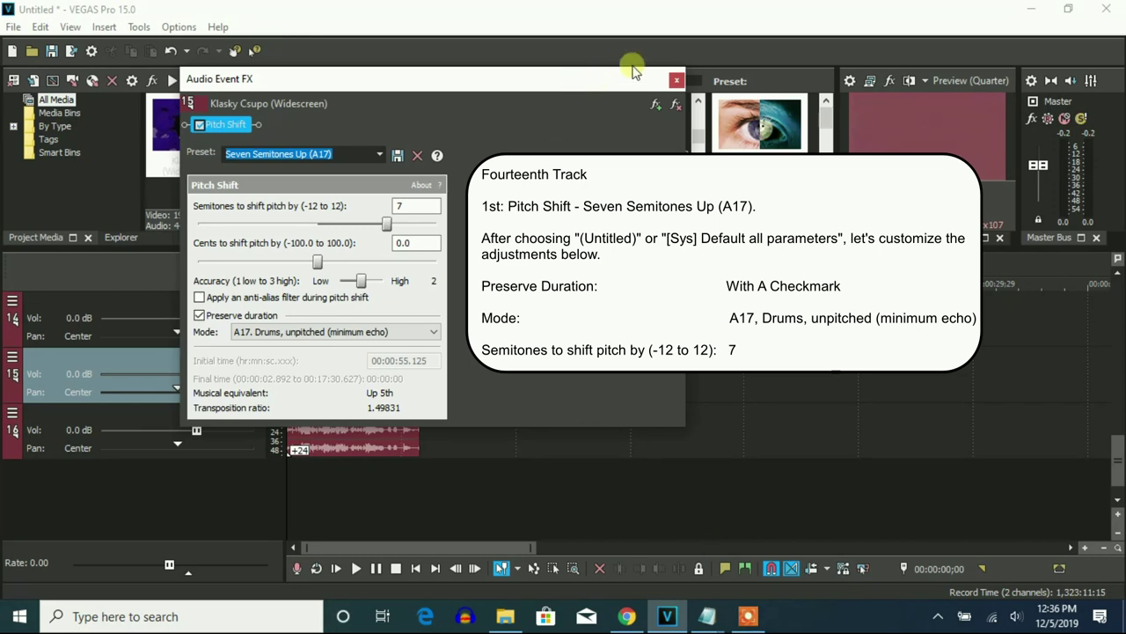
click(676, 80)
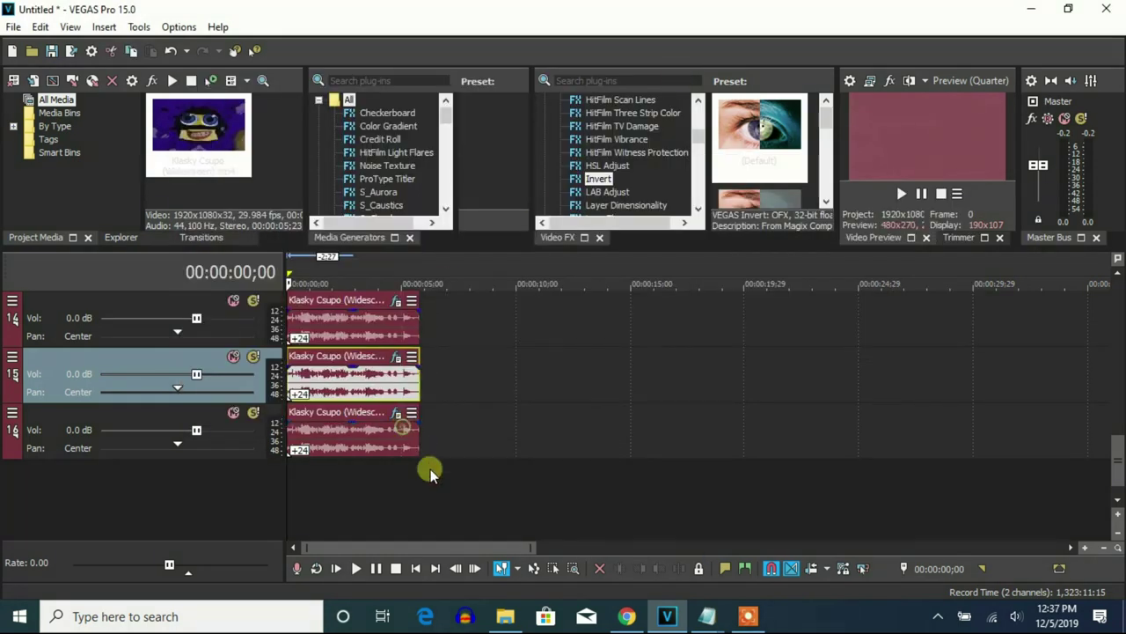
- Examine the pitch properties of the audio event on track 16 and the settings of its Pitch Shift effect
right_click(398, 435)
click(460, 594)
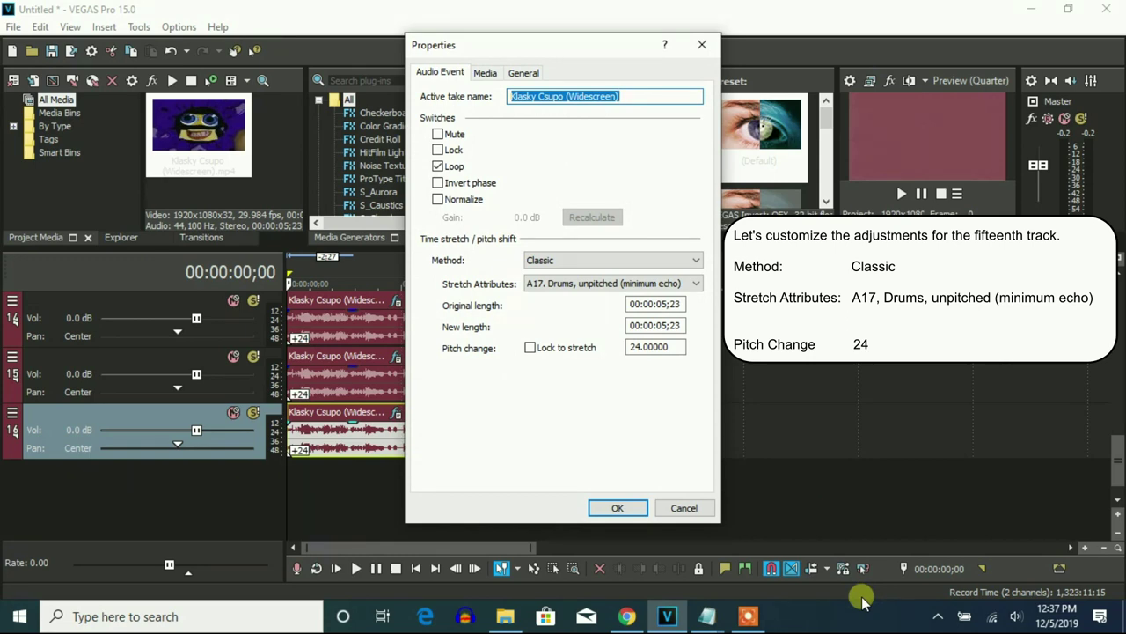
click(617, 508)
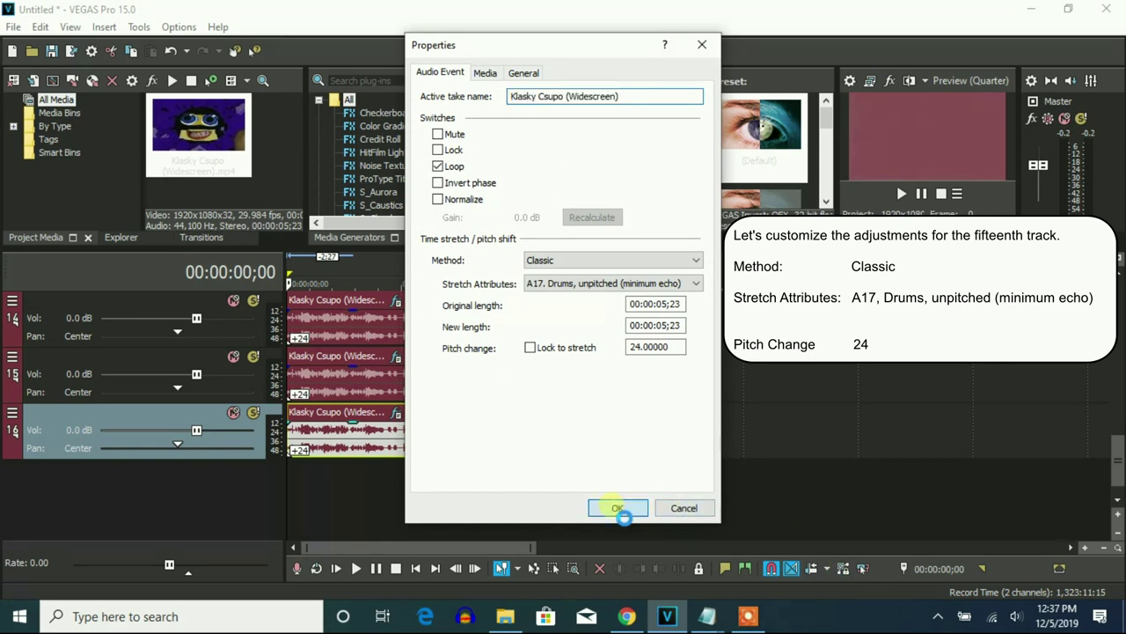
click(397, 413)
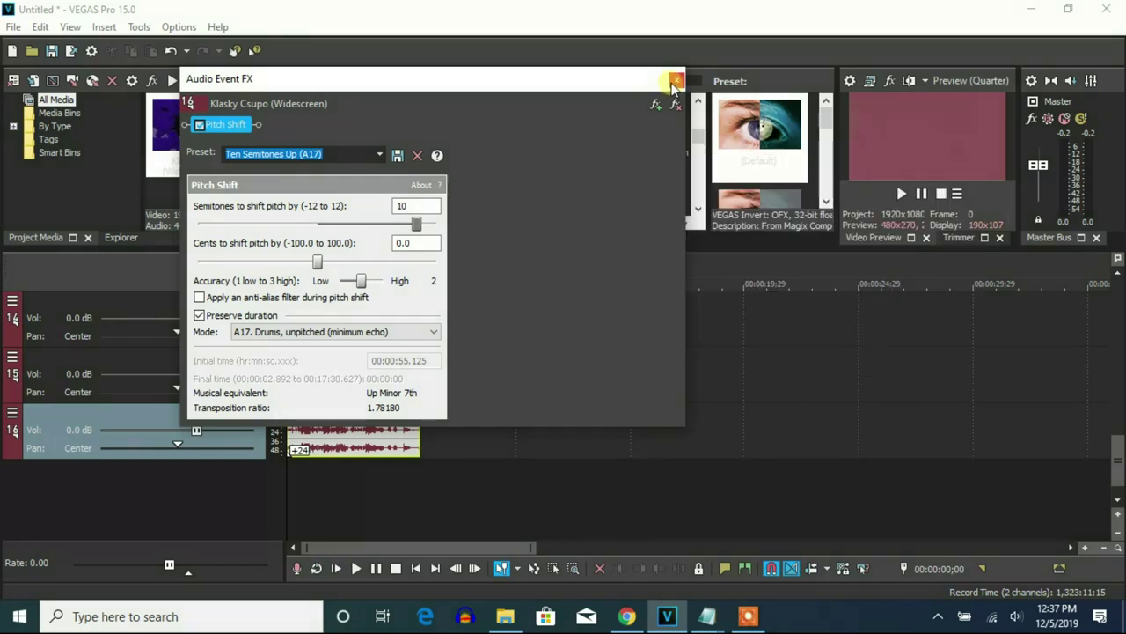
click(677, 79)
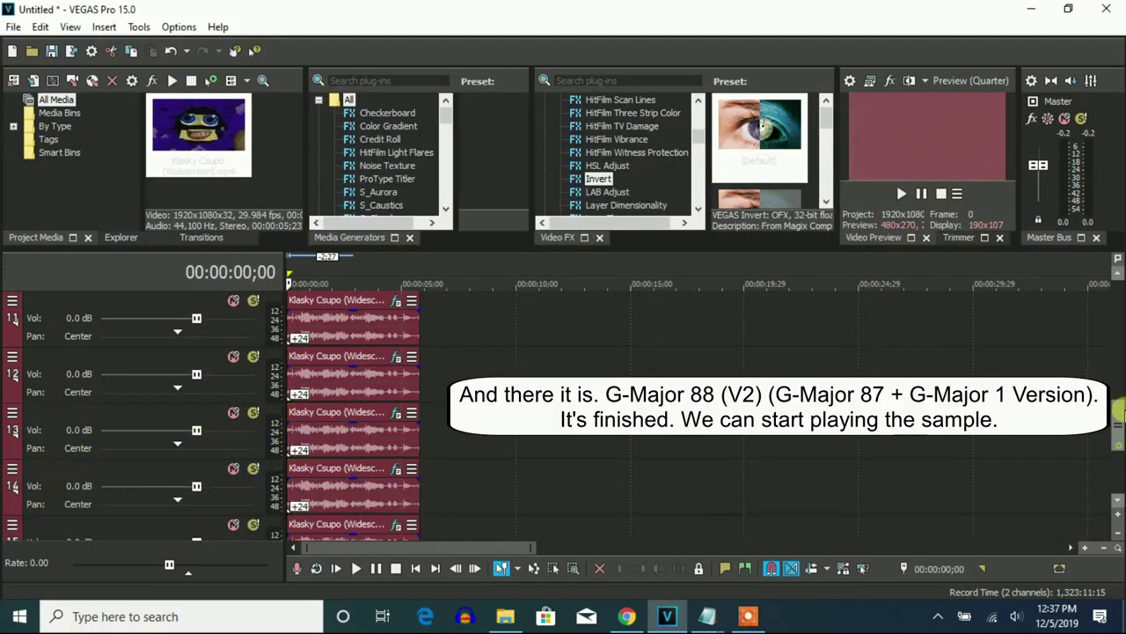
- Enlarge the video preview area above the timeline and play the finished clip through from the start
drag(1117, 409, 1107, 284)
drag(604, 246, 620, 338)
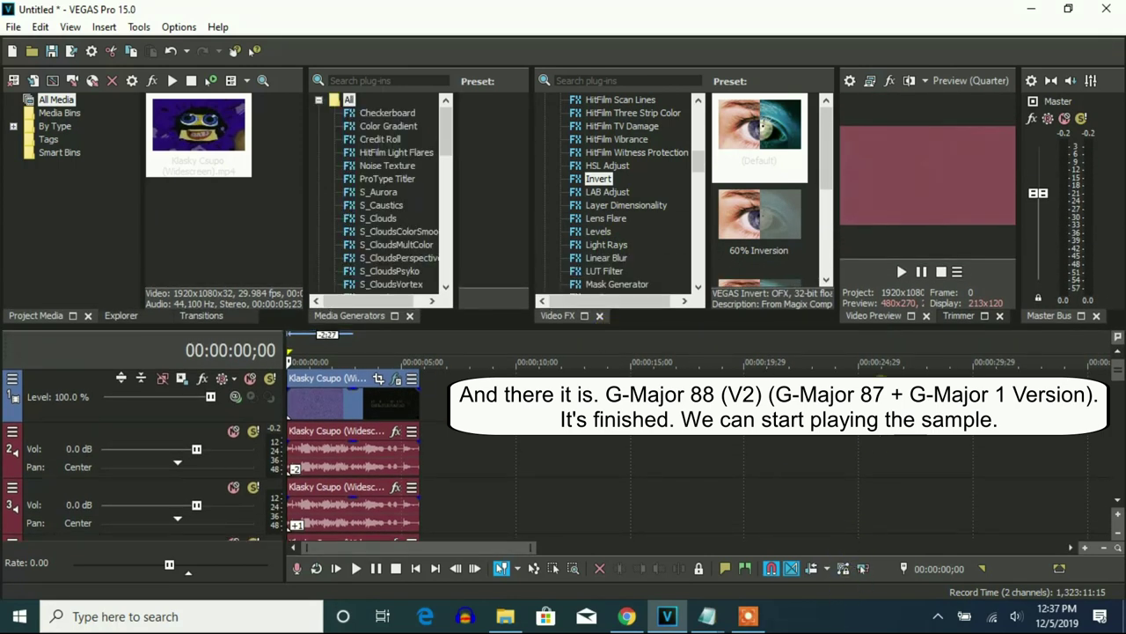
click(901, 272)
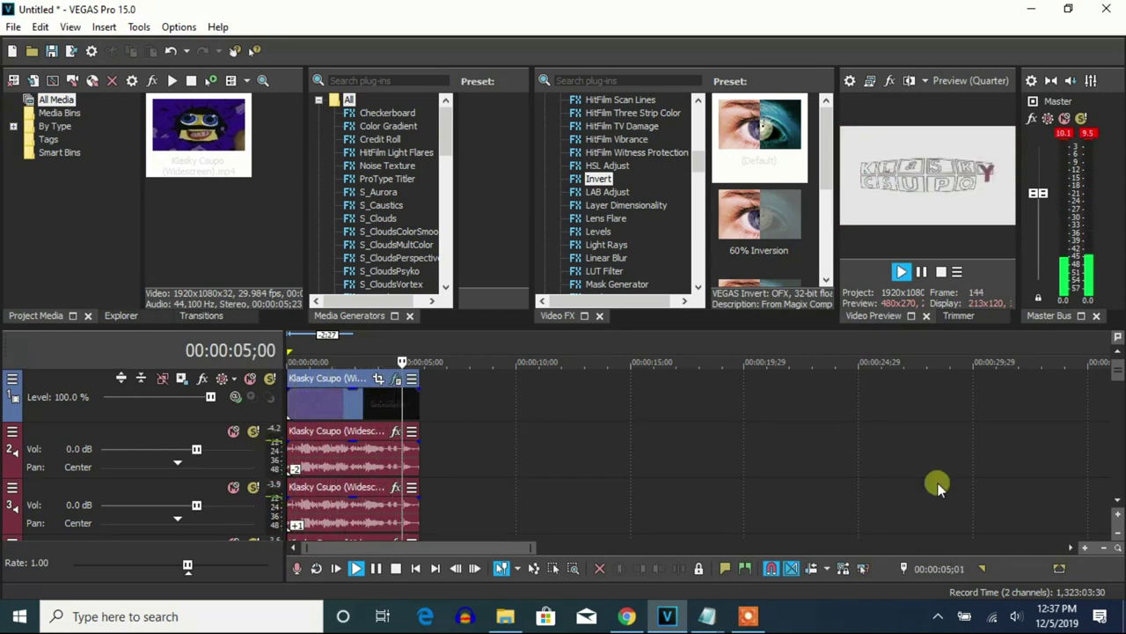
click(920, 273)
click(747, 616)
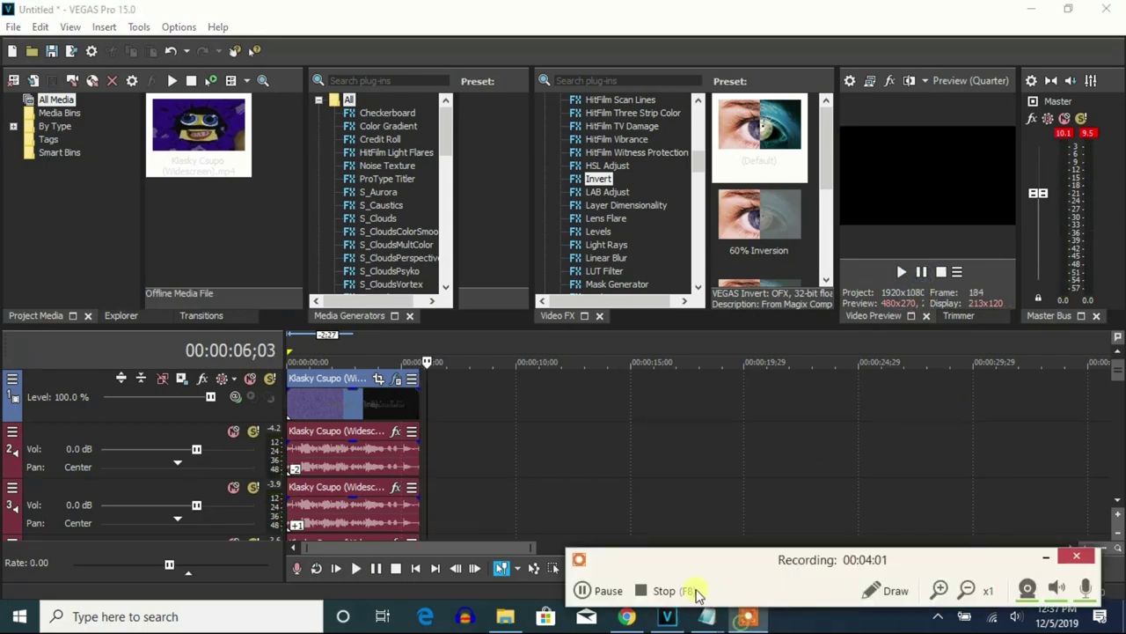